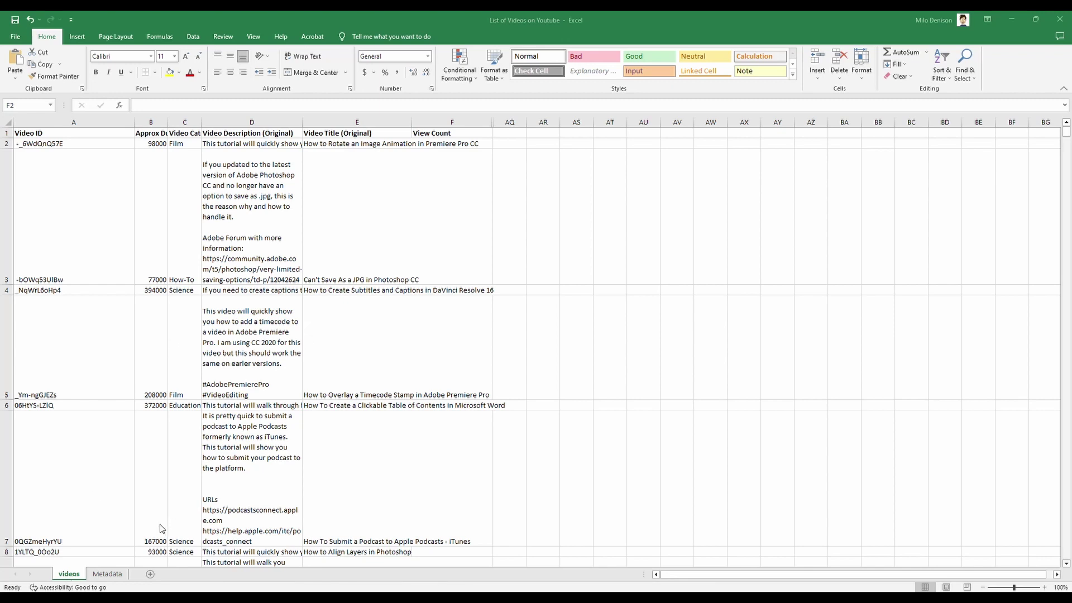
Look over the empty View Count column, then the first video descriptions on Metadata
click(101, 578)
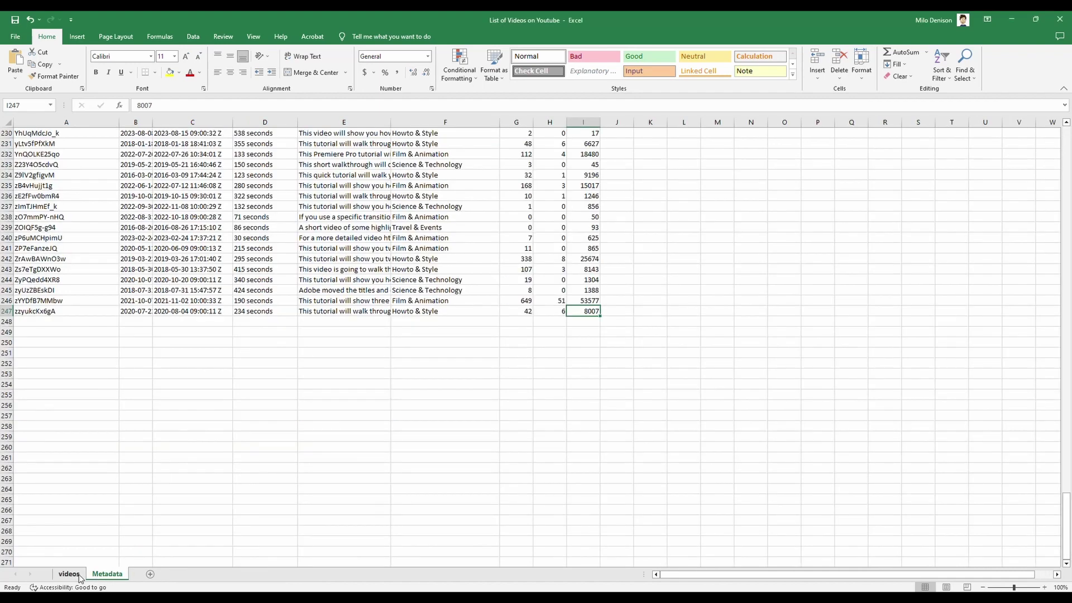
click(72, 575)
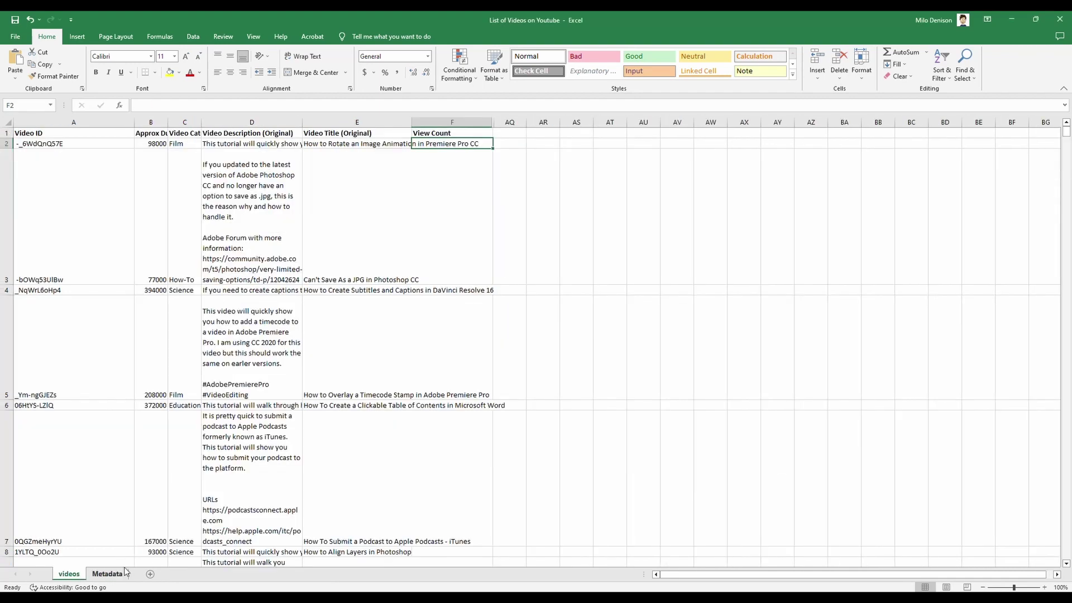
scroll(181, 413, down, 8)
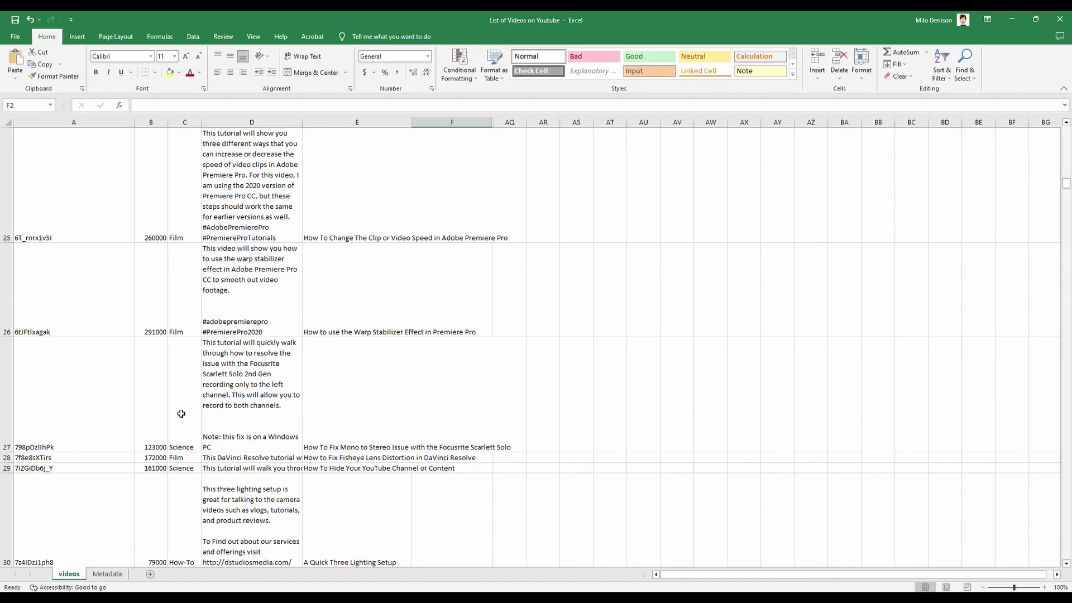
scroll(181, 413, up, 8)
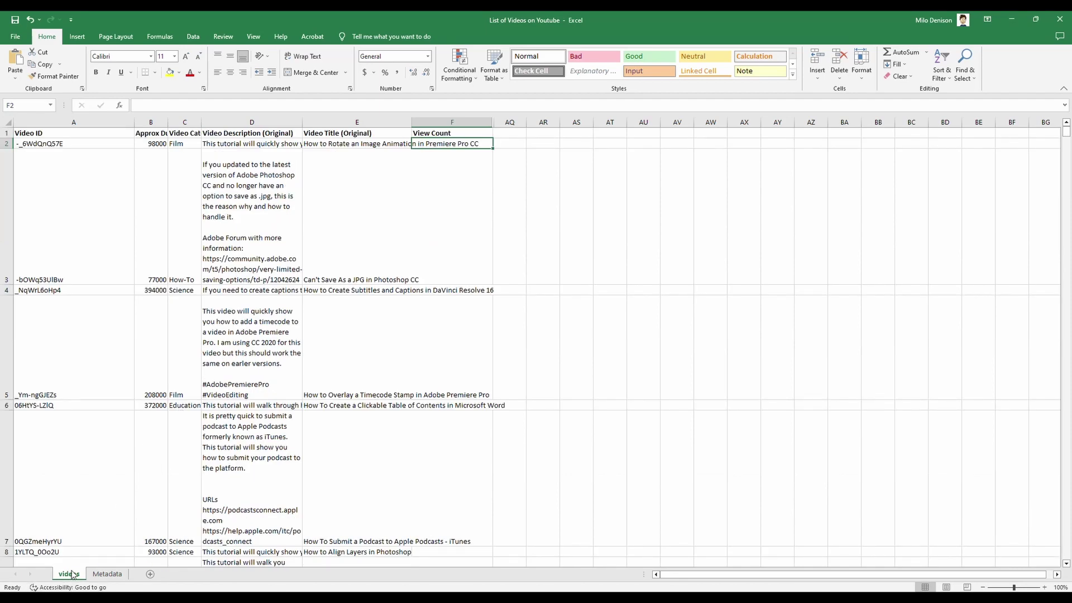
click(427, 136)
click(413, 146)
click(107, 573)
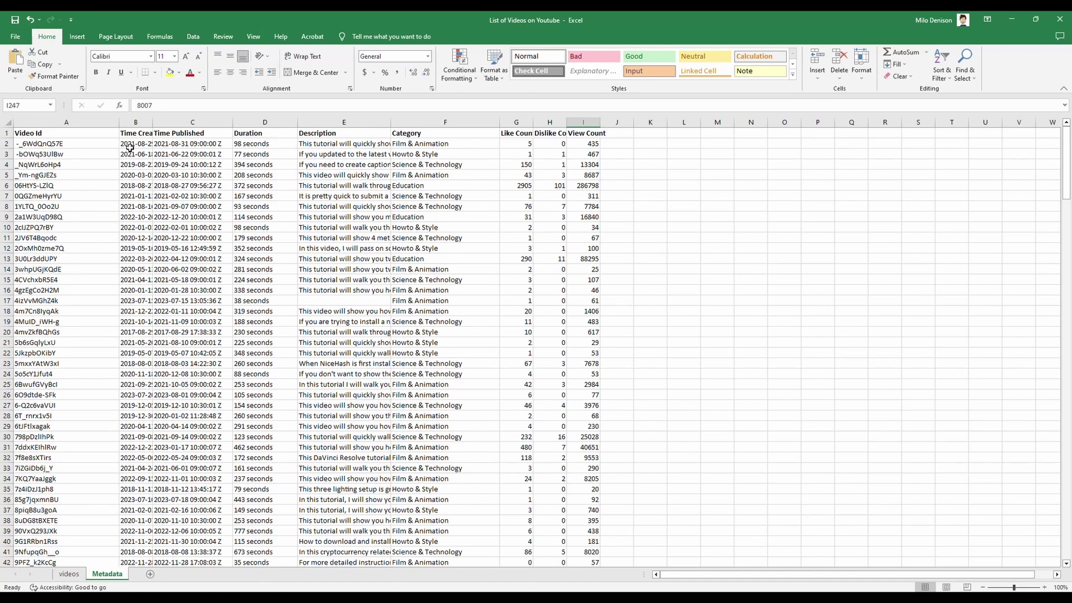
click(369, 144)
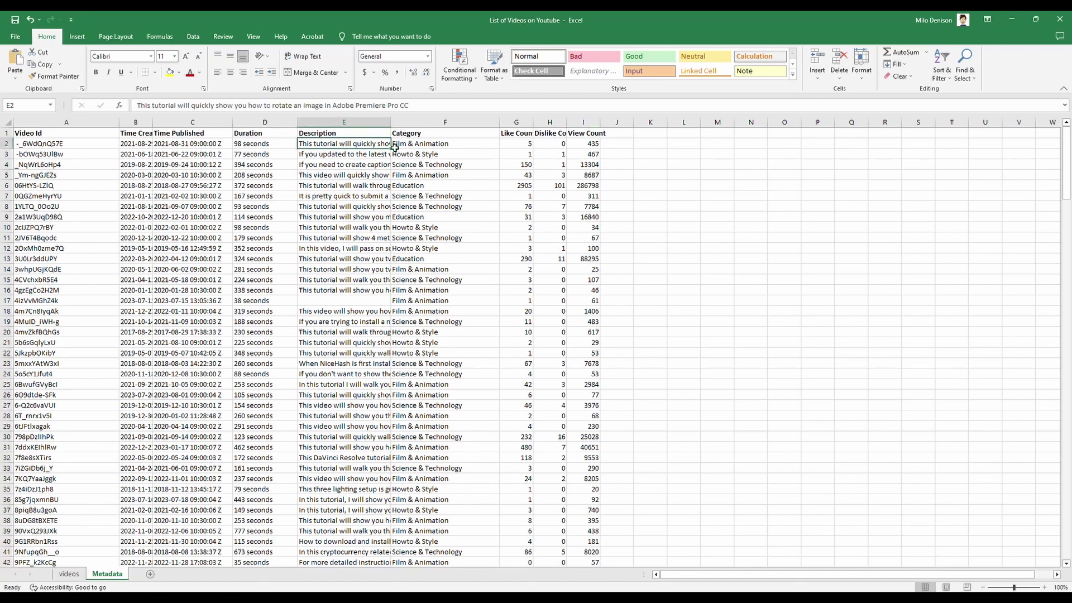
click(339, 156)
click(63, 576)
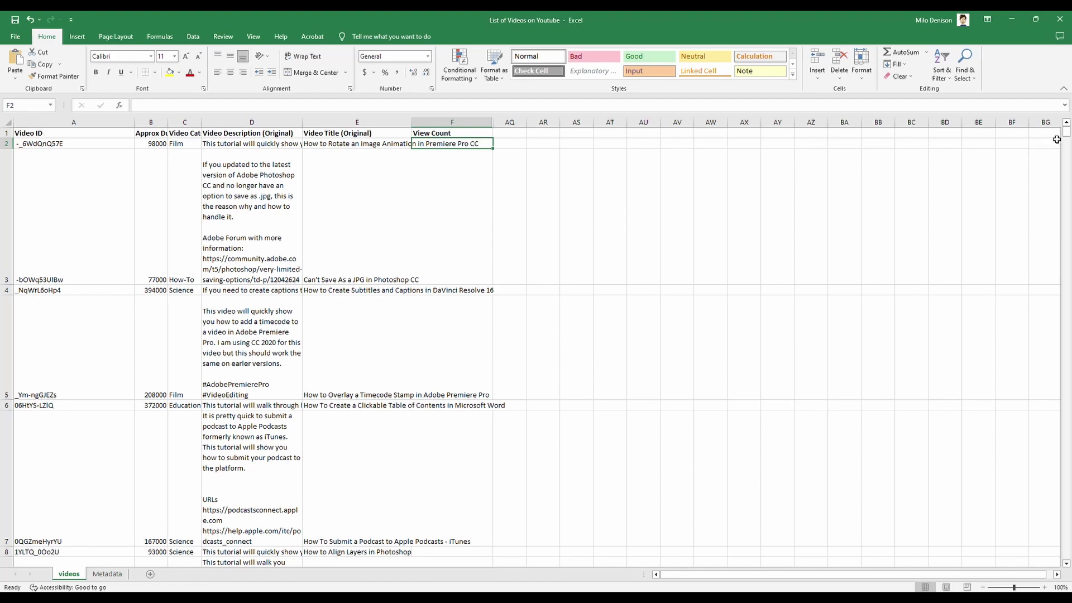
Check the last video ID in row 199 of videos against the Metadata sheet
drag(1067, 139, 1066, 547)
scroll(323, 420, down, 5)
scroll(323, 421, up, 3)
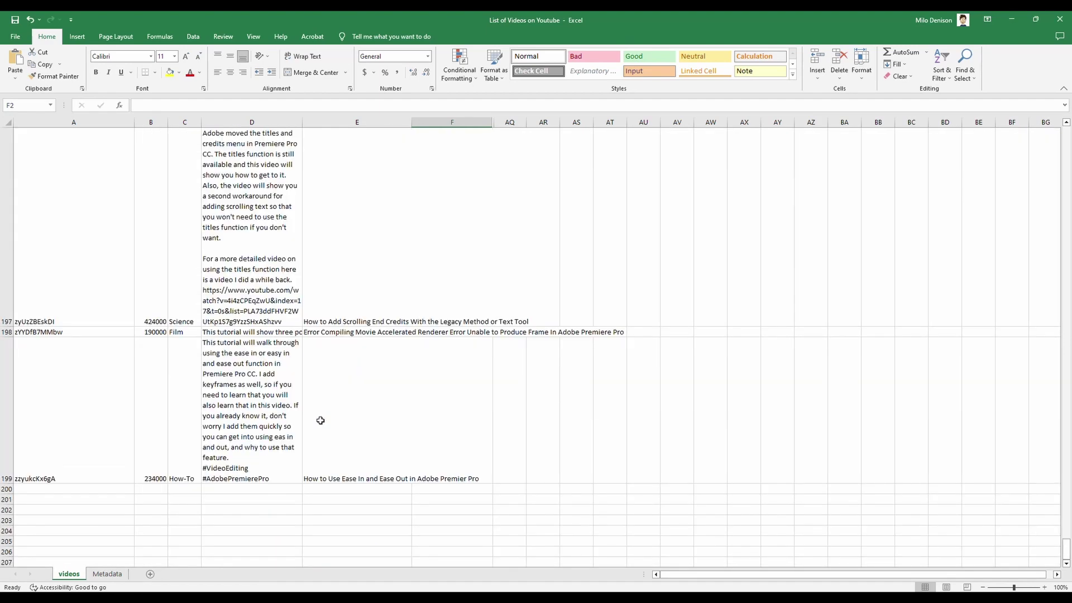
click(45, 472)
click(107, 573)
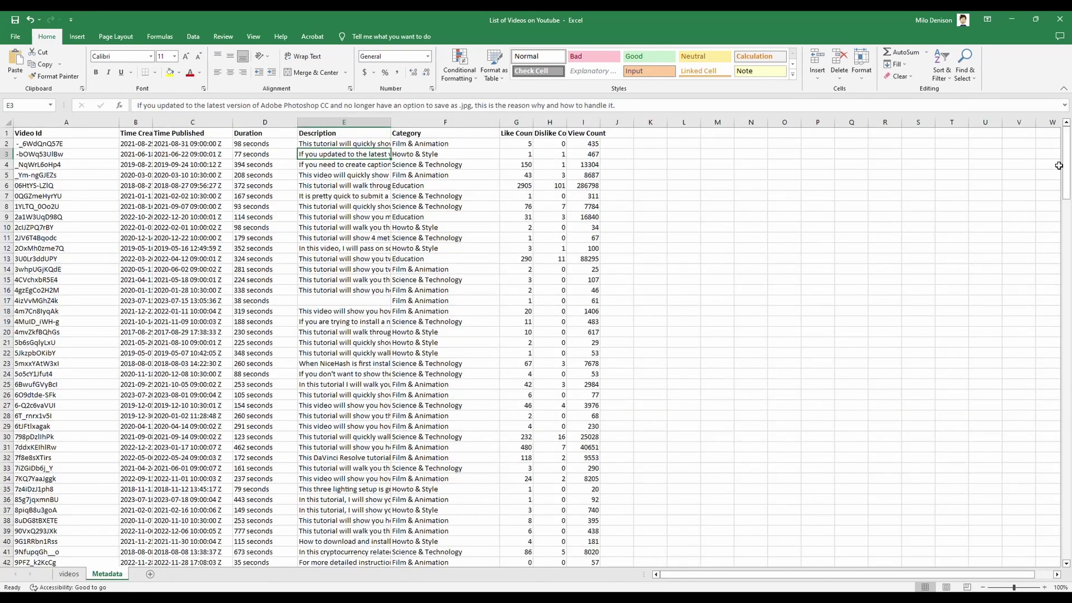
mouse_move(1066, 163)
mouse_down()
mouse_move(1066, 550)
mouse_move(1066, 163)
mouse_up()
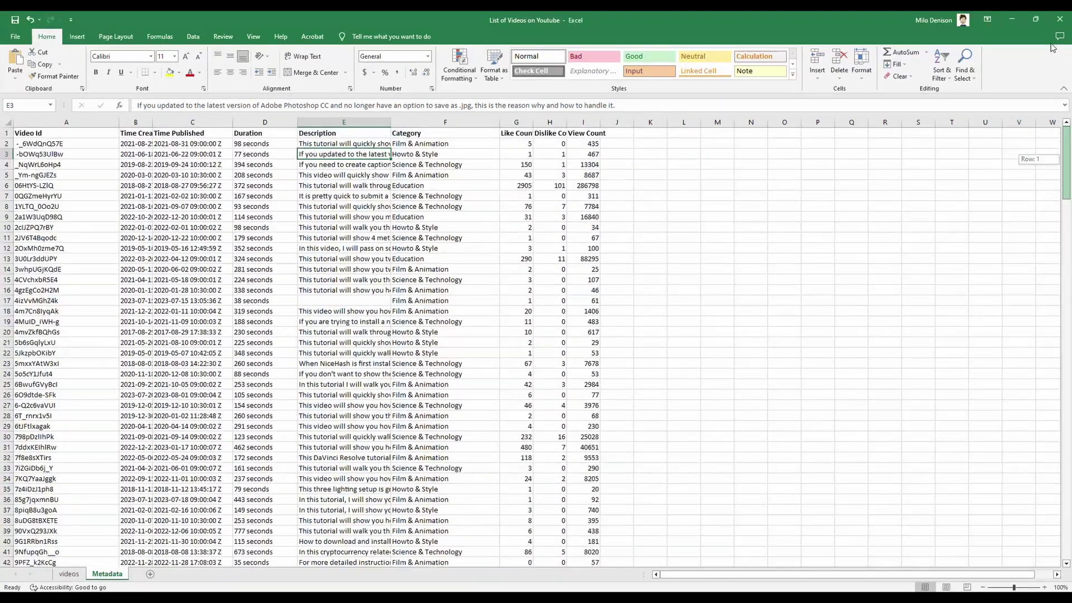
Select F2 and A2 on videos, then select the first video ID on Metadata
click(68, 574)
drag(1066, 549, 1066, 129)
click(430, 134)
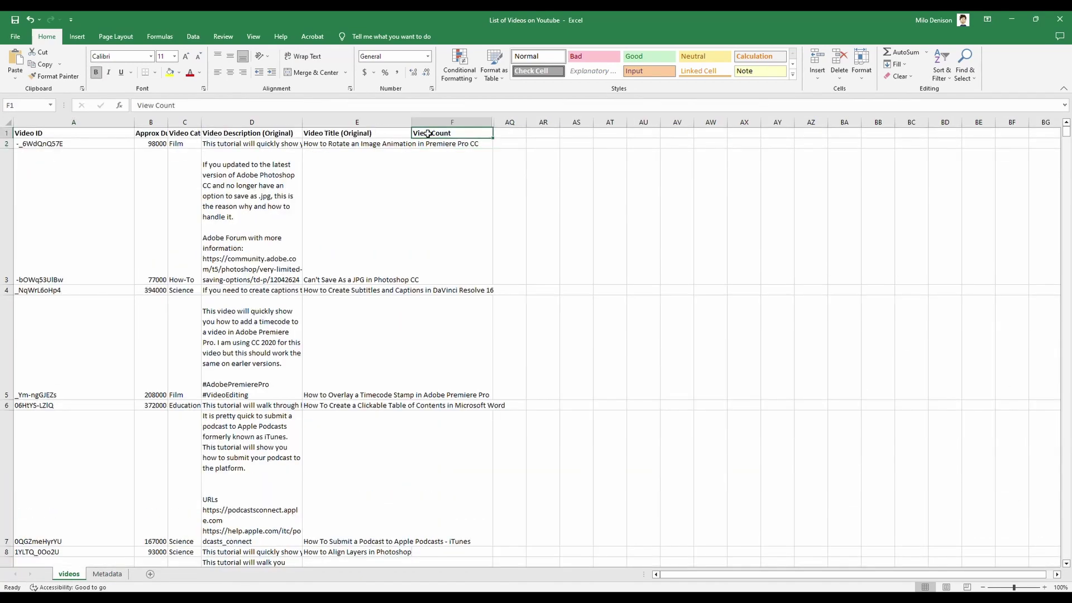
click(433, 145)
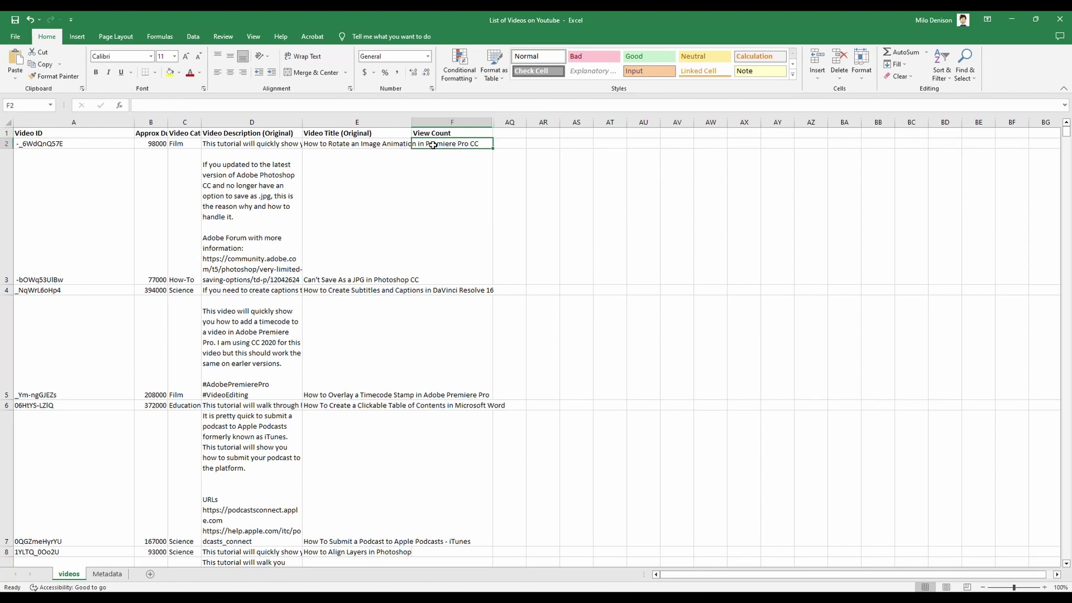
click(104, 142)
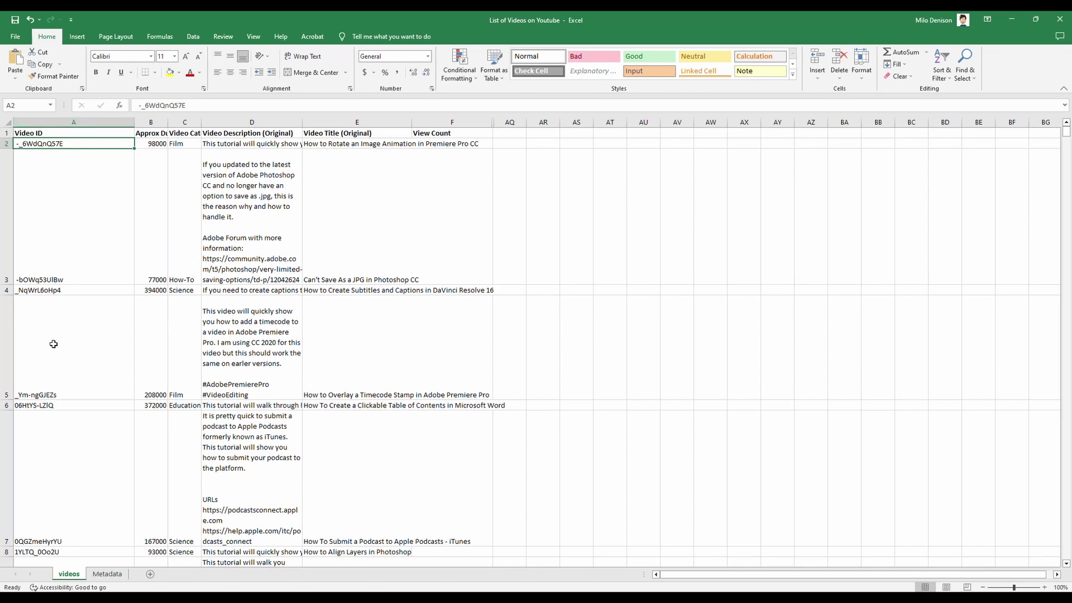
click(107, 574)
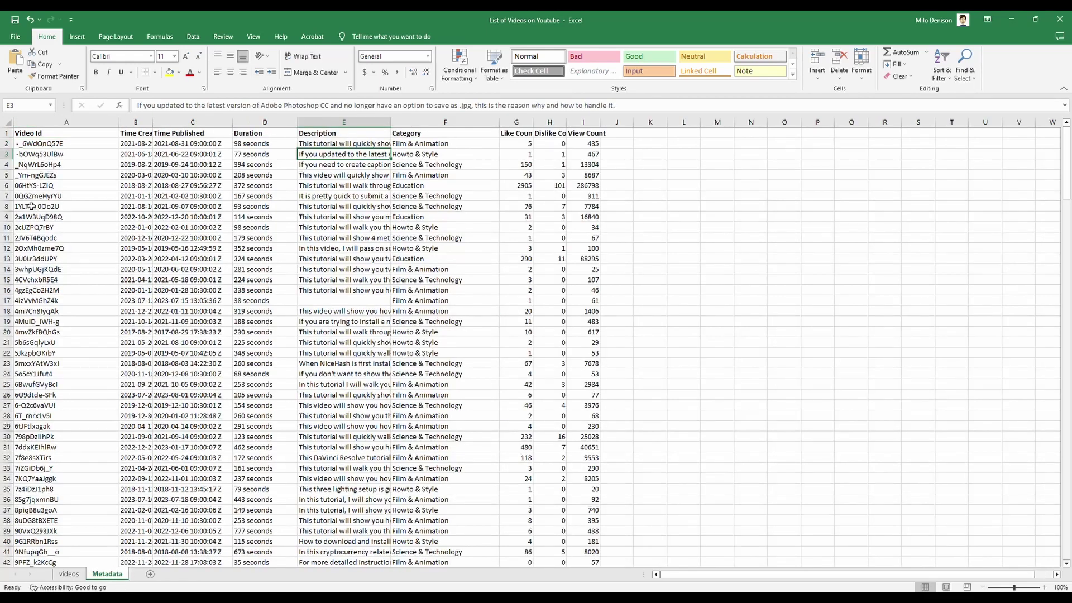
click(44, 143)
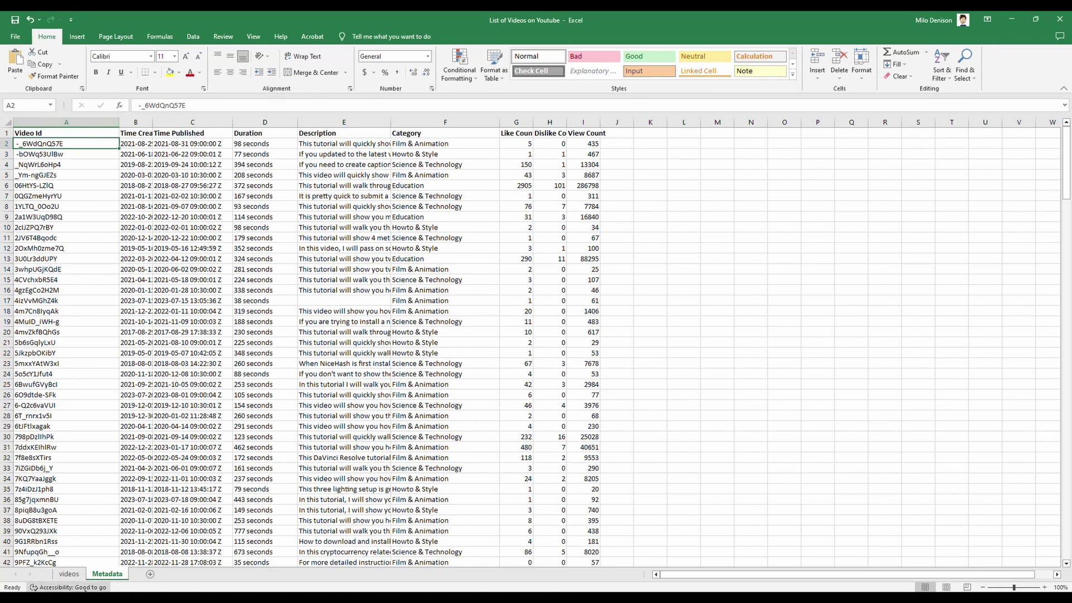
Go back to the videos sheet, show the Data ribbon and select empty cell F2
click(67, 574)
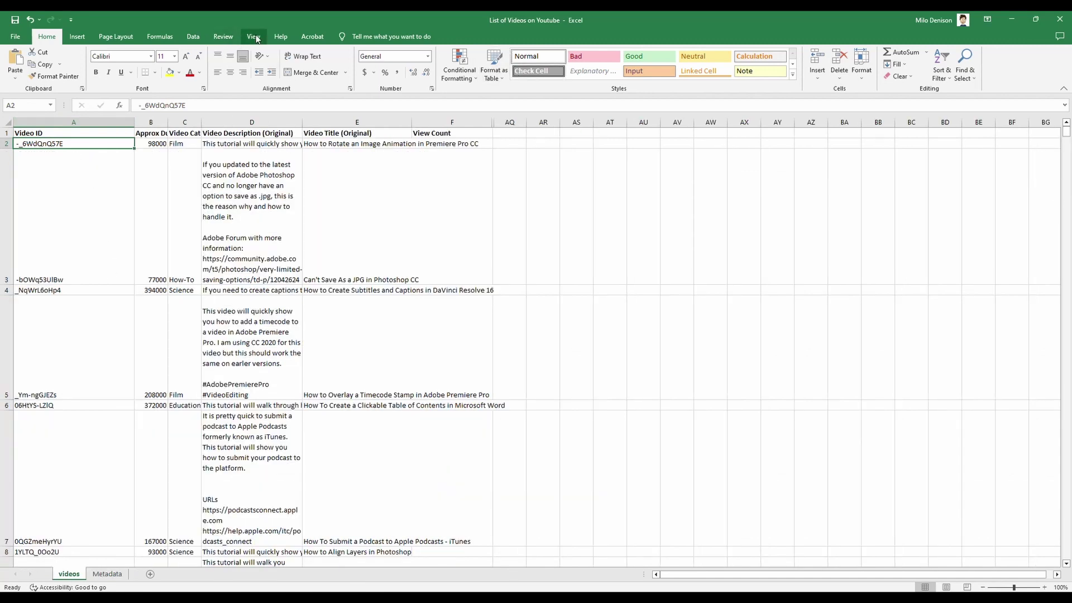
click(192, 36)
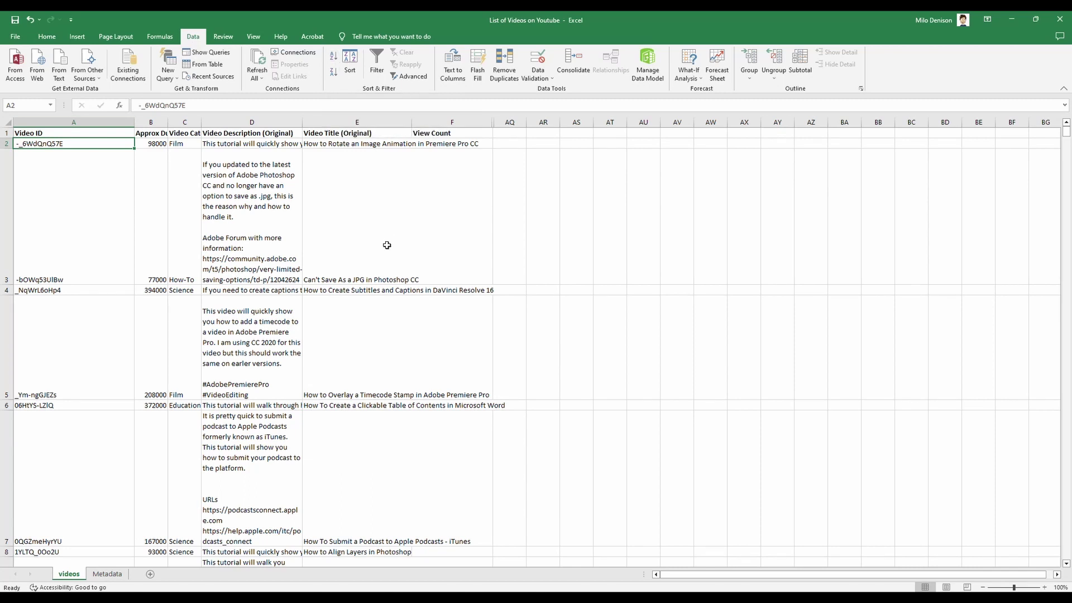
click(466, 144)
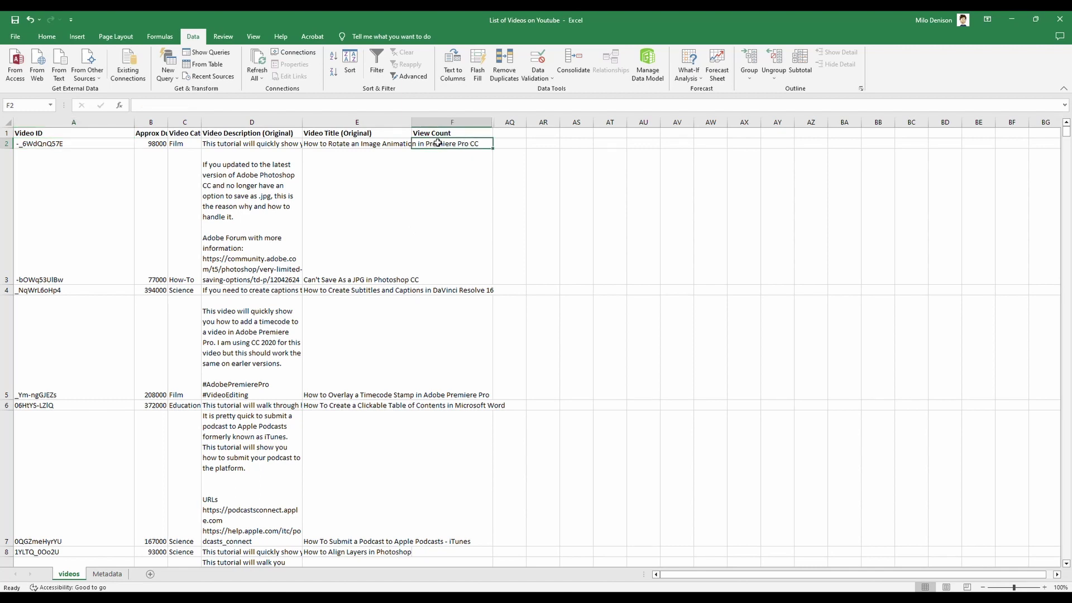
Start =VLOOKUP(A2, in F2, picking VLOOKUP from the autocomplete list
double_click(438, 143)
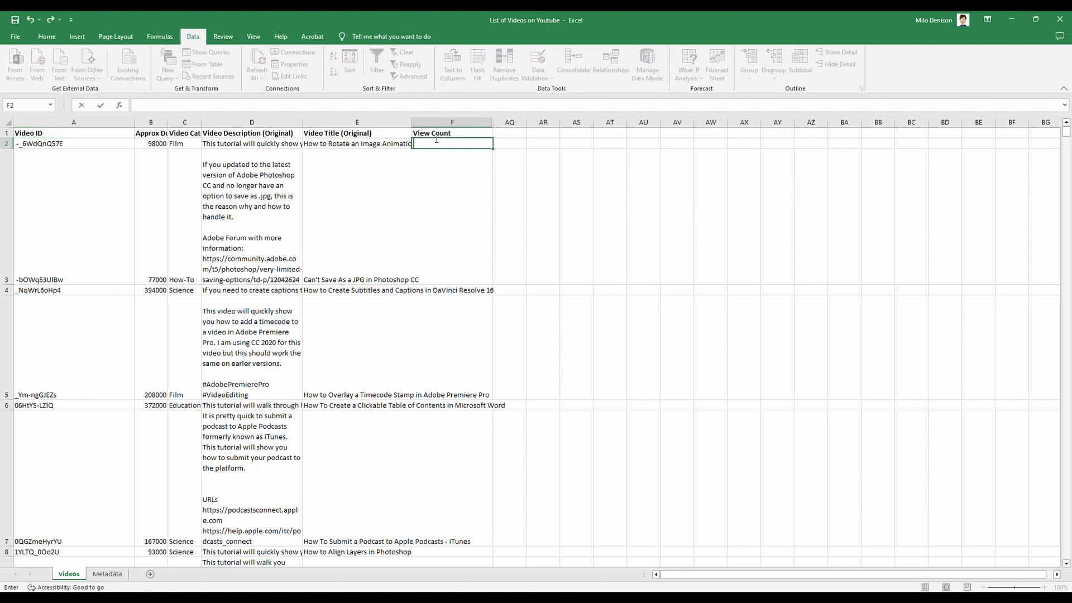
text(=vl)
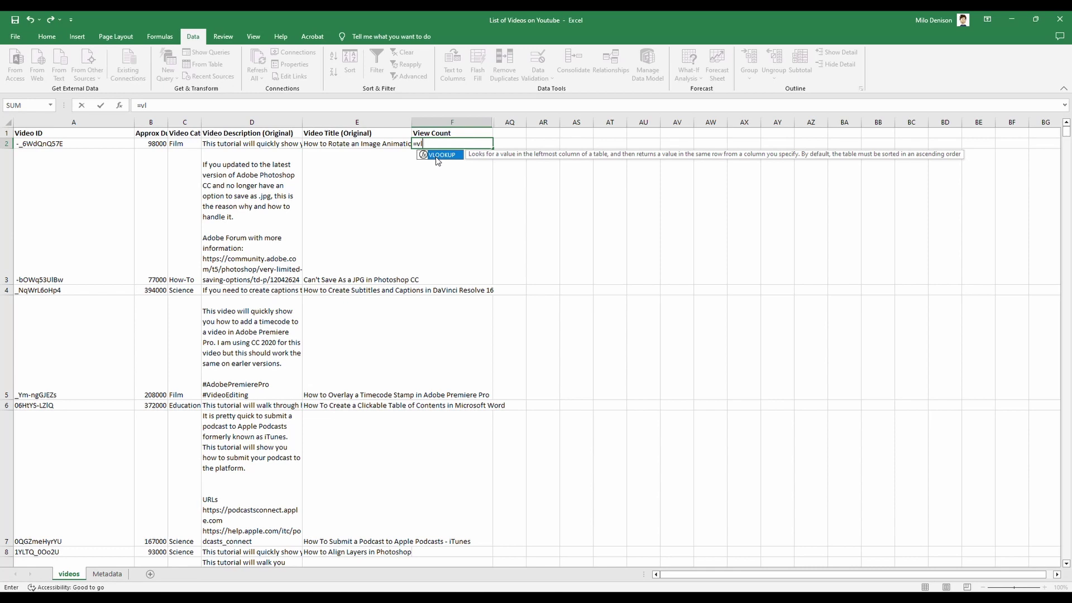
double_click(435, 155)
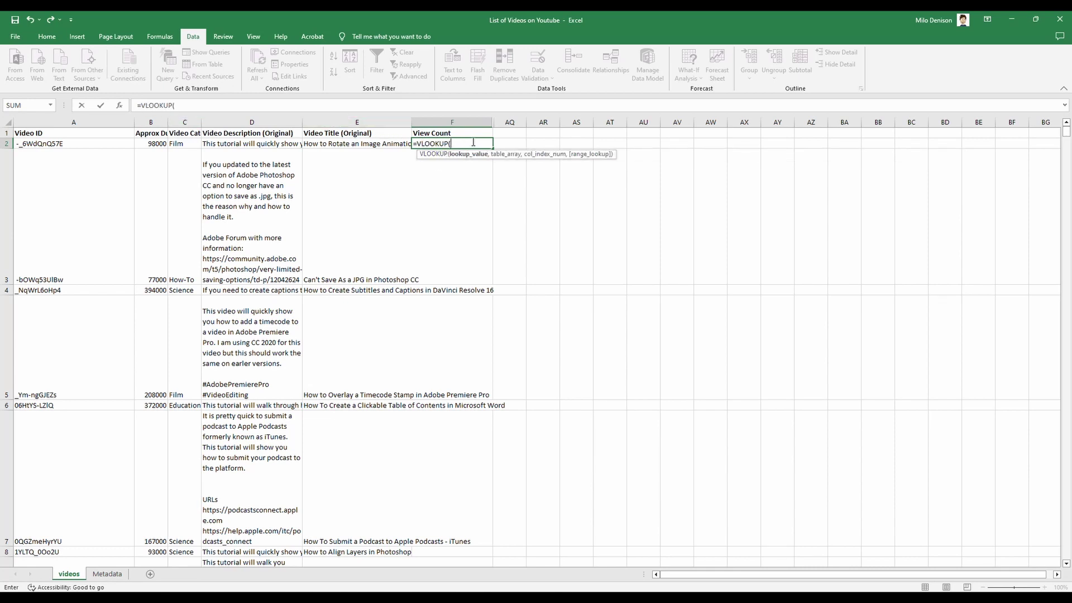
click(174, 106)
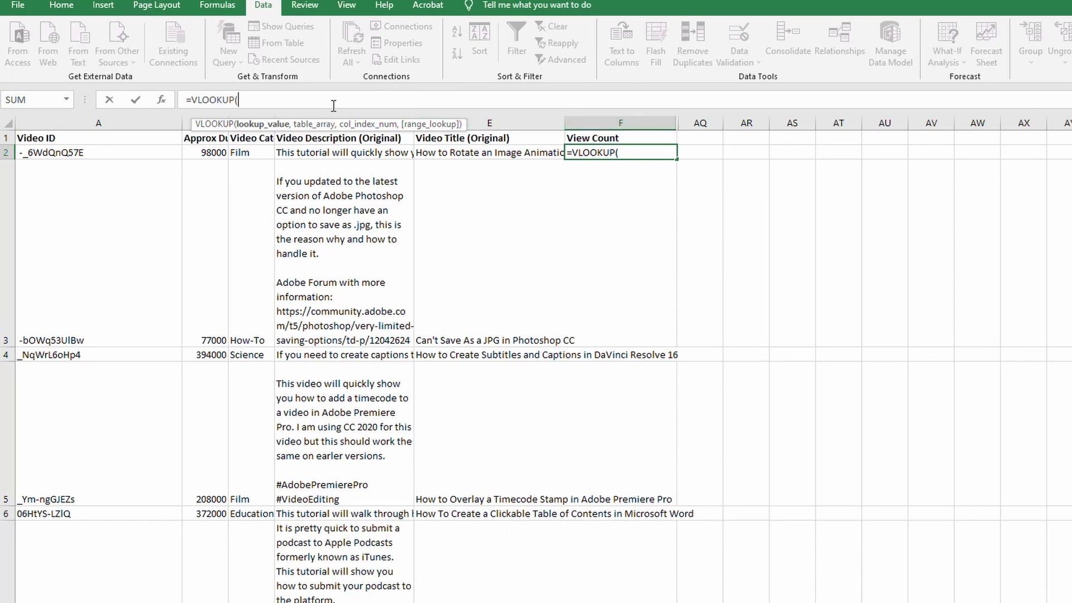
text(A2)
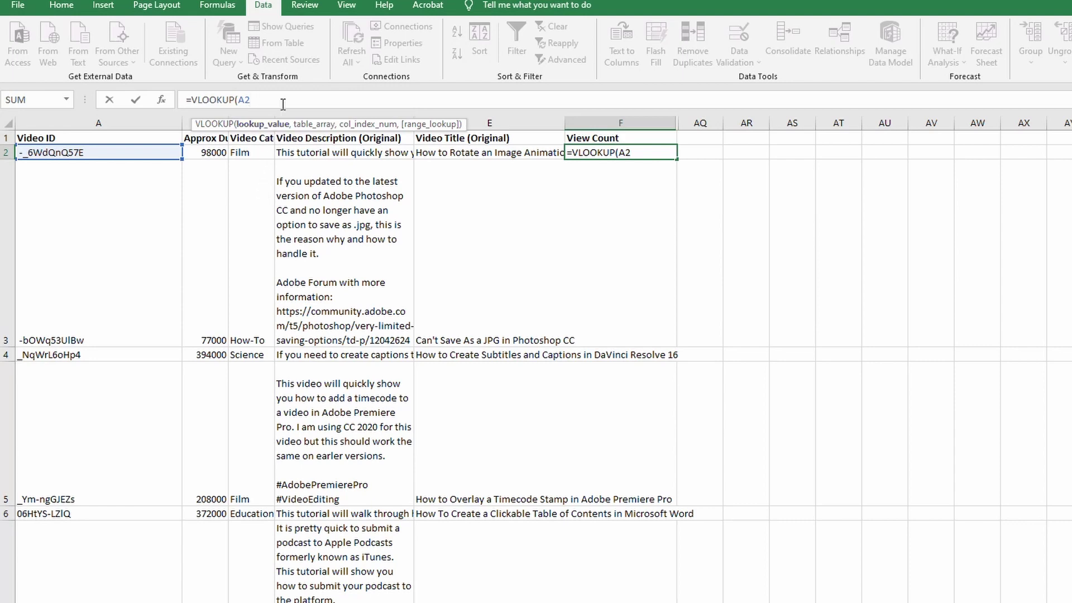
text(,)
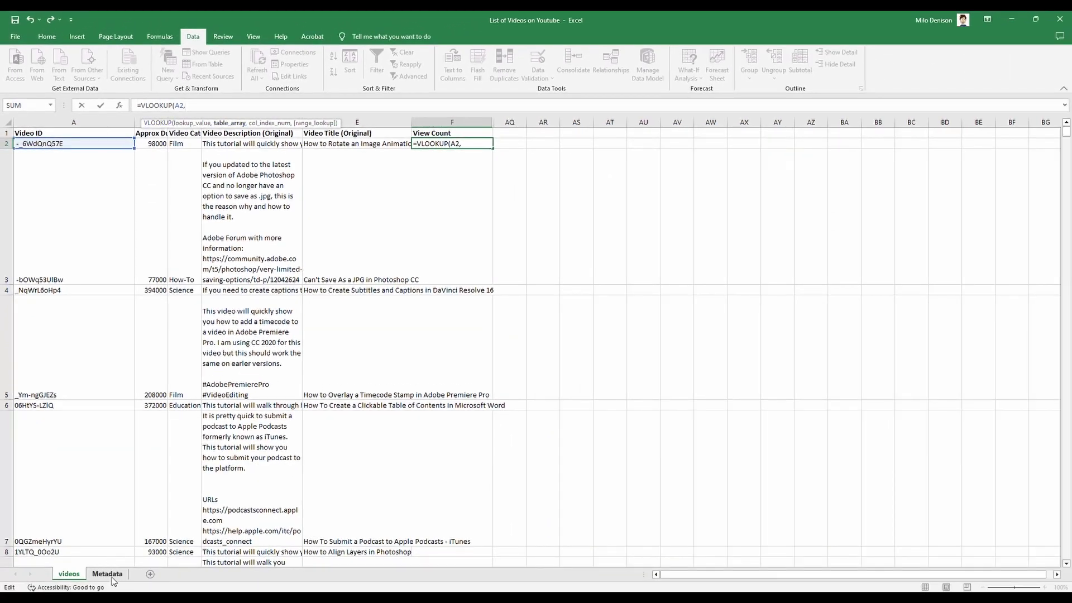
Select Metadata from A2 across to column I and down to row 247 as the table range
click(112, 577)
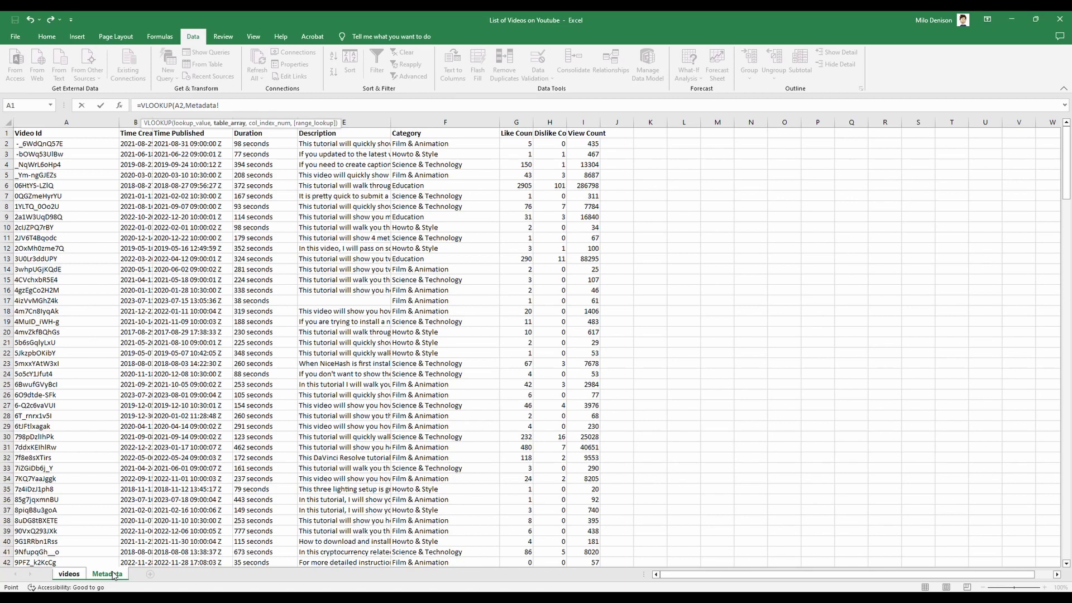
click(27, 143)
drag(27, 143, 579, 146)
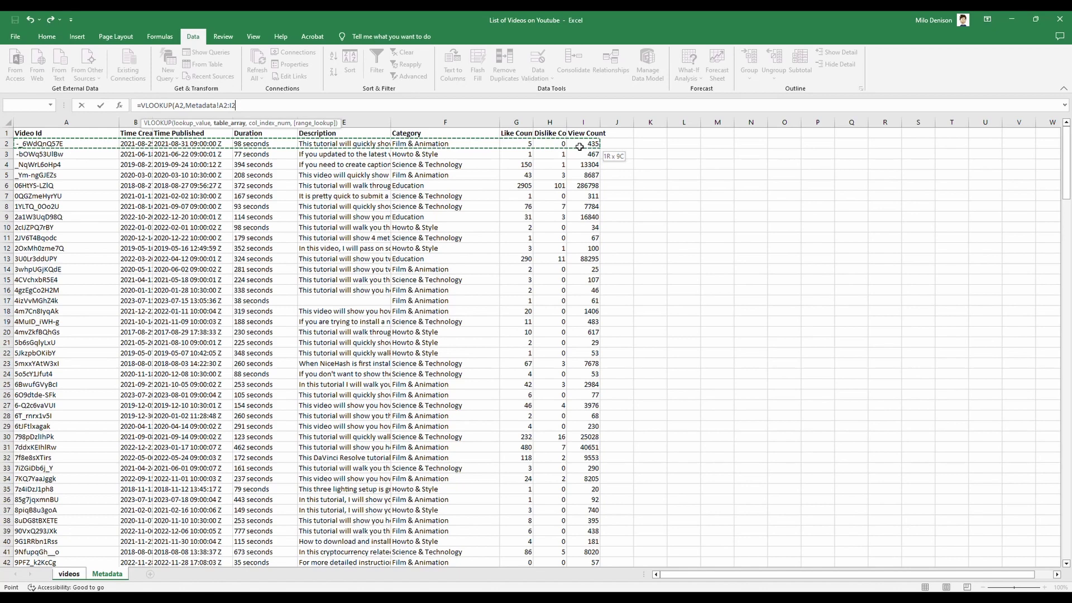
drag(580, 146, 566, 195)
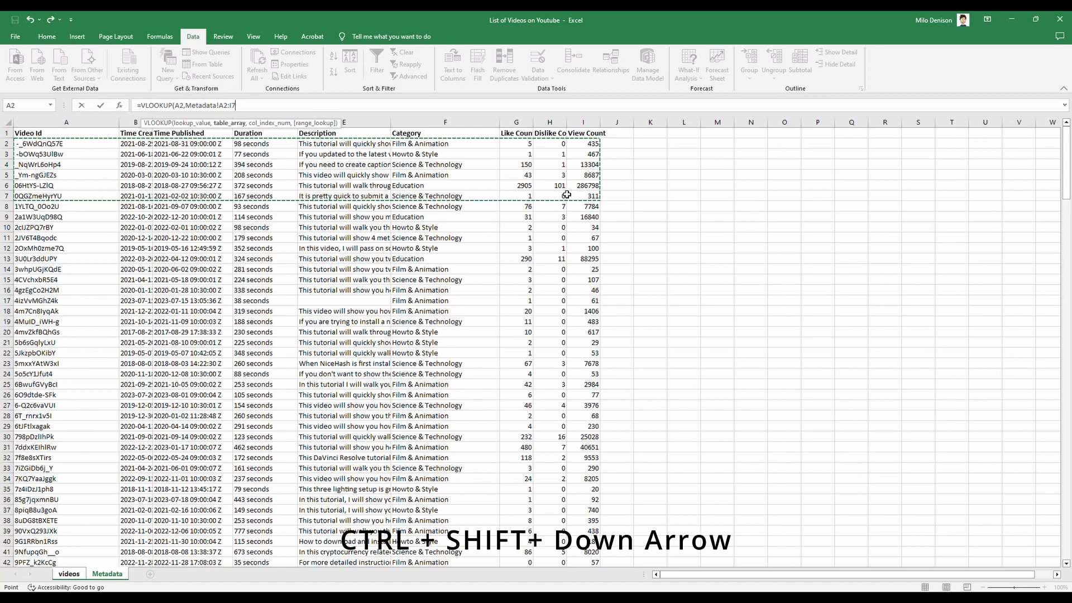
key(ctrl+shift+Down)
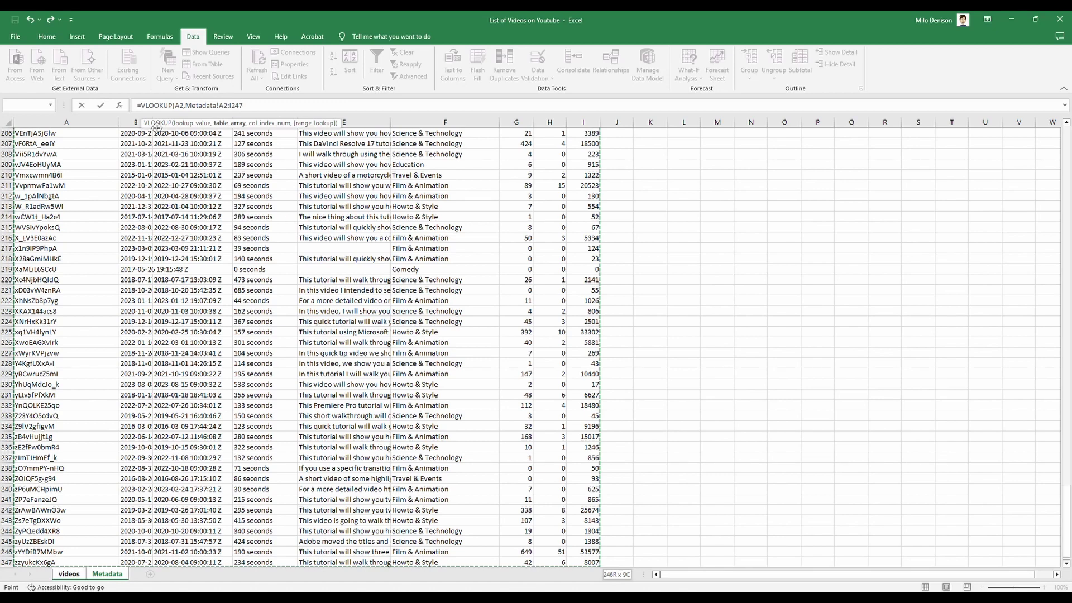
Add column index 9 after Metadata!A2:I247 in the F2 formula
click(252, 103)
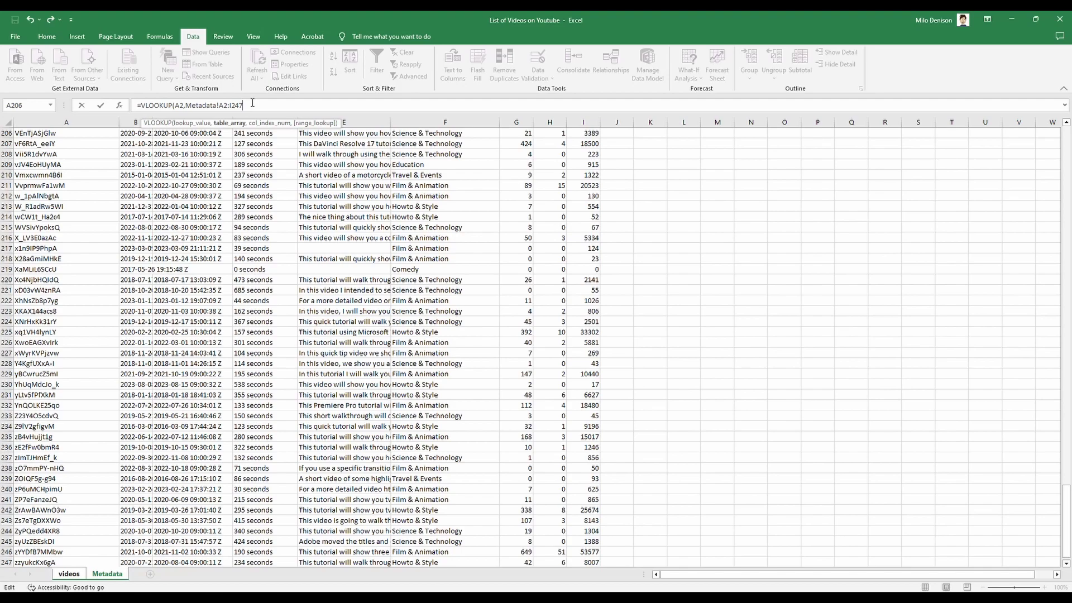
text(,)
drag(1068, 519, 1068, 162)
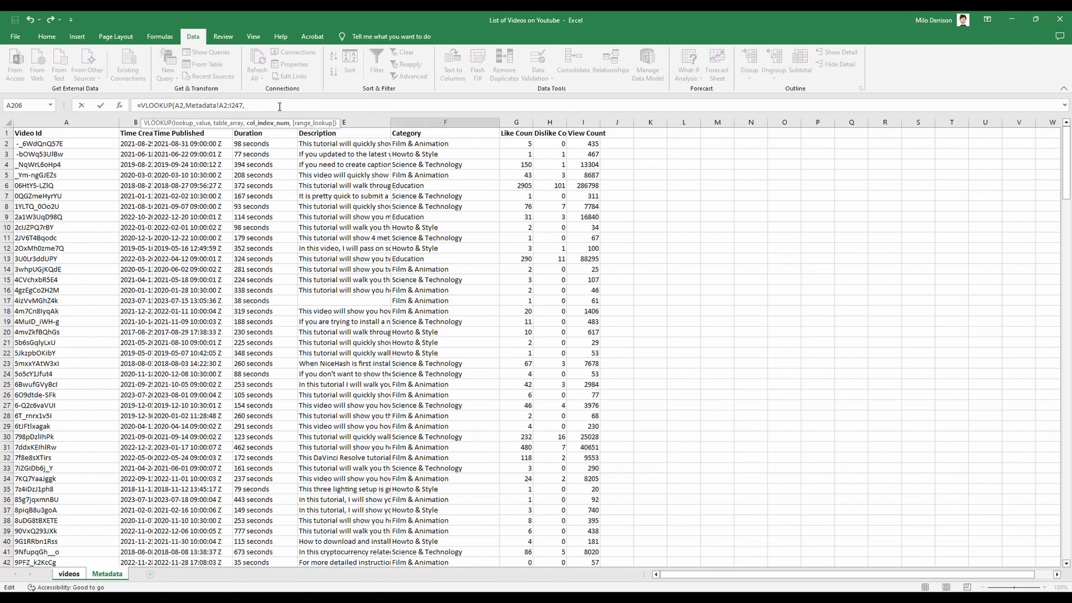
text(9)
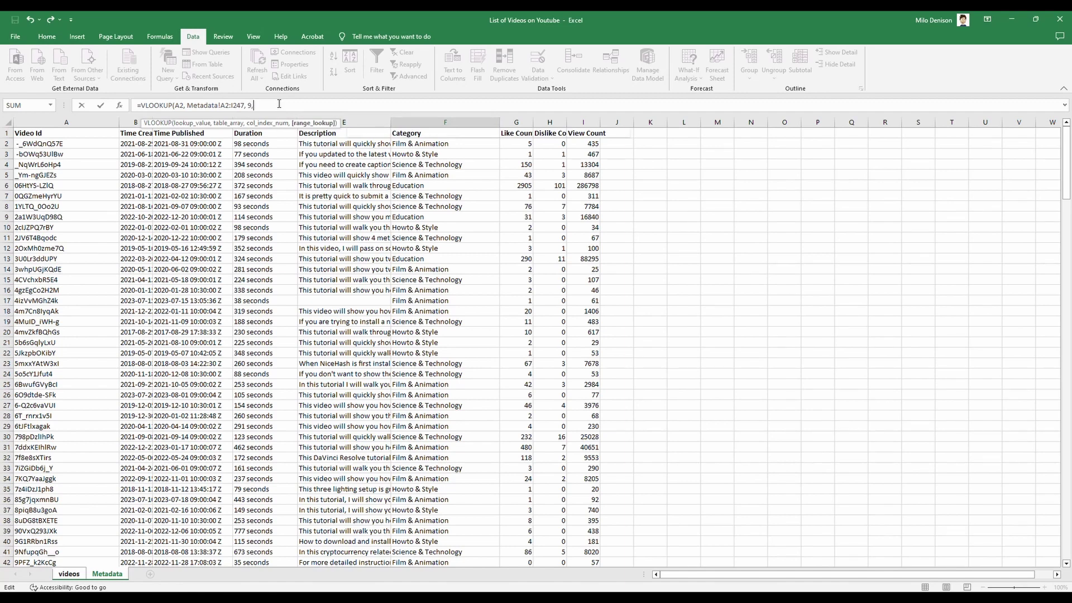
text(,)
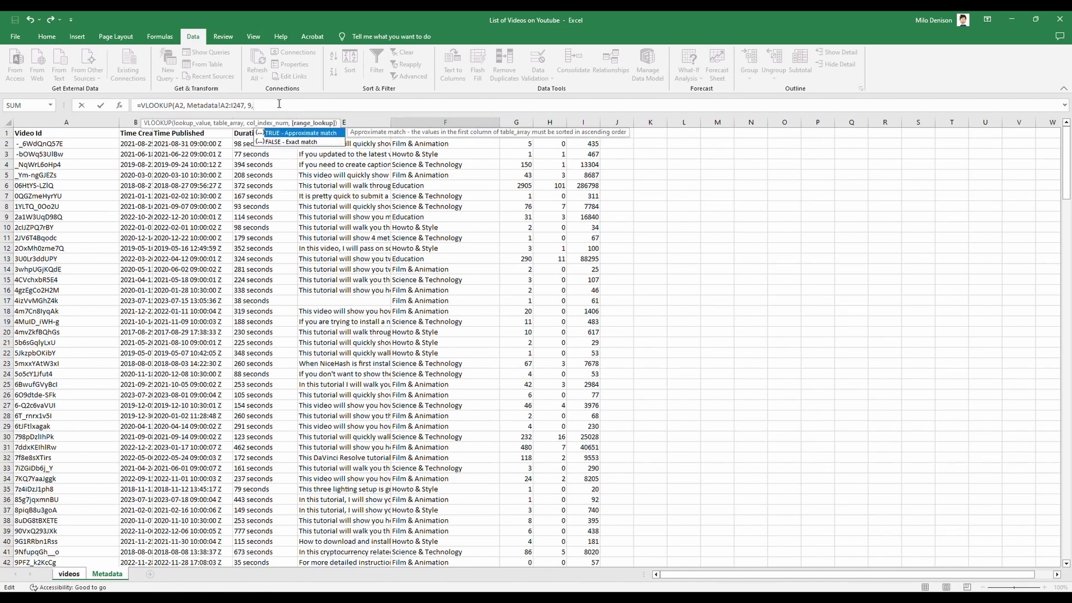
Finish F2's VLOOKUP with TRUE, compare it with Metadata, and fill it down column F
double_click(294, 134)
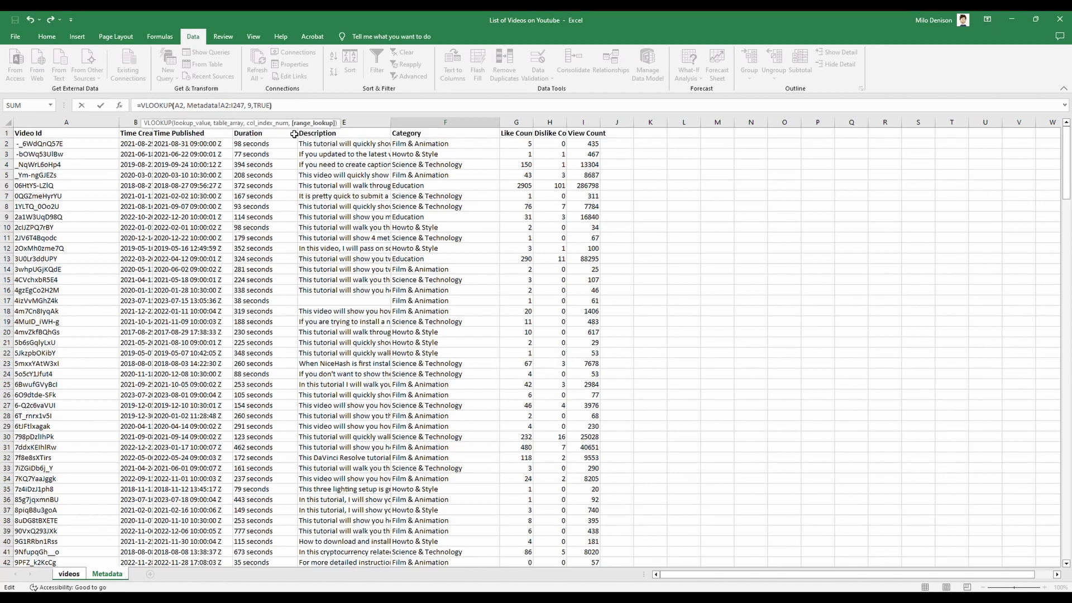
key(Return)
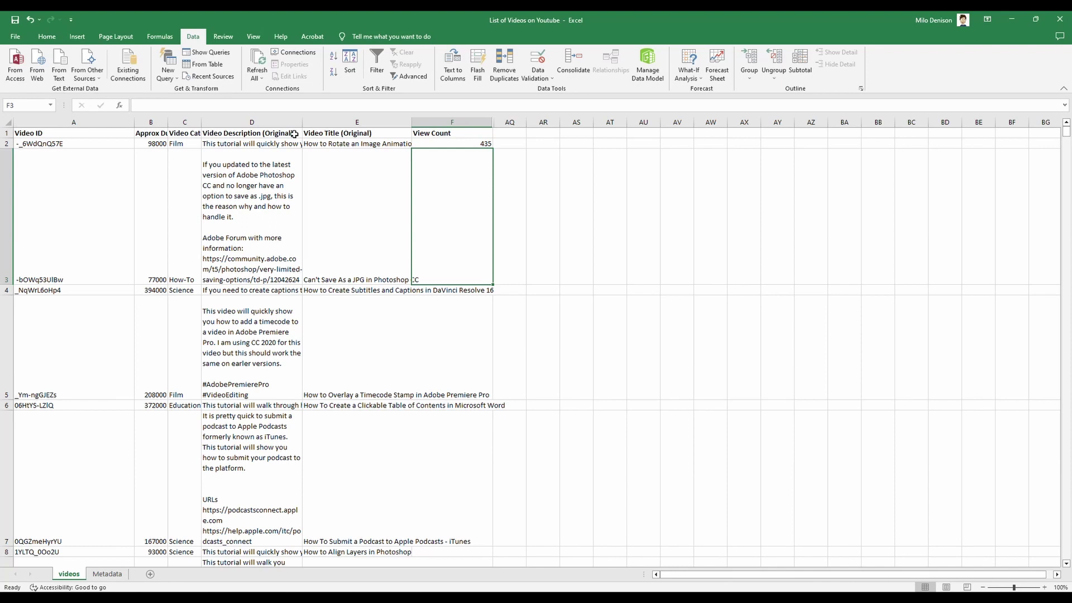
click(470, 144)
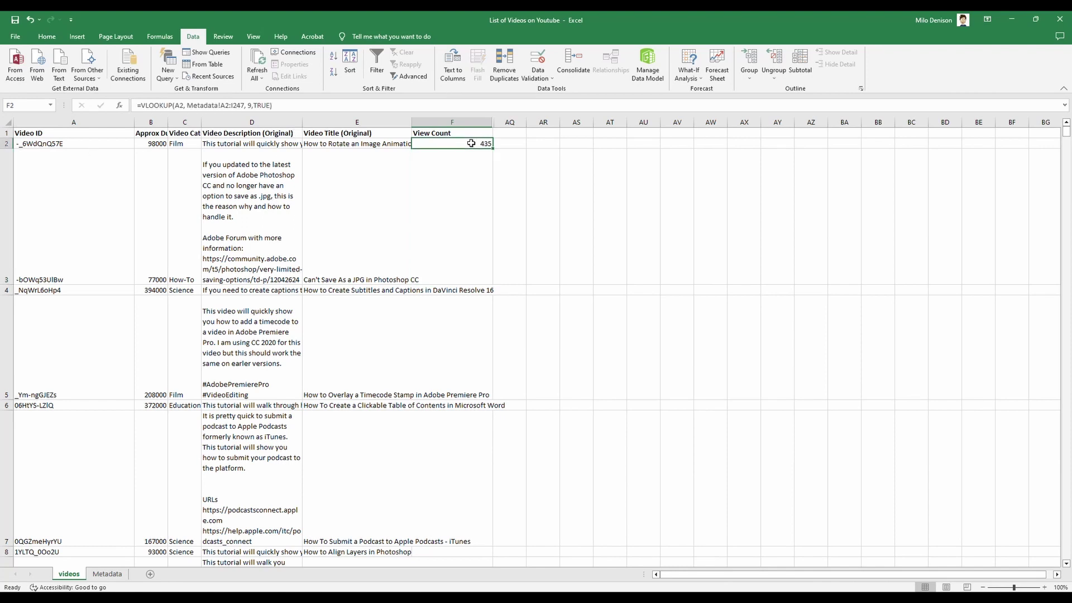
click(107, 575)
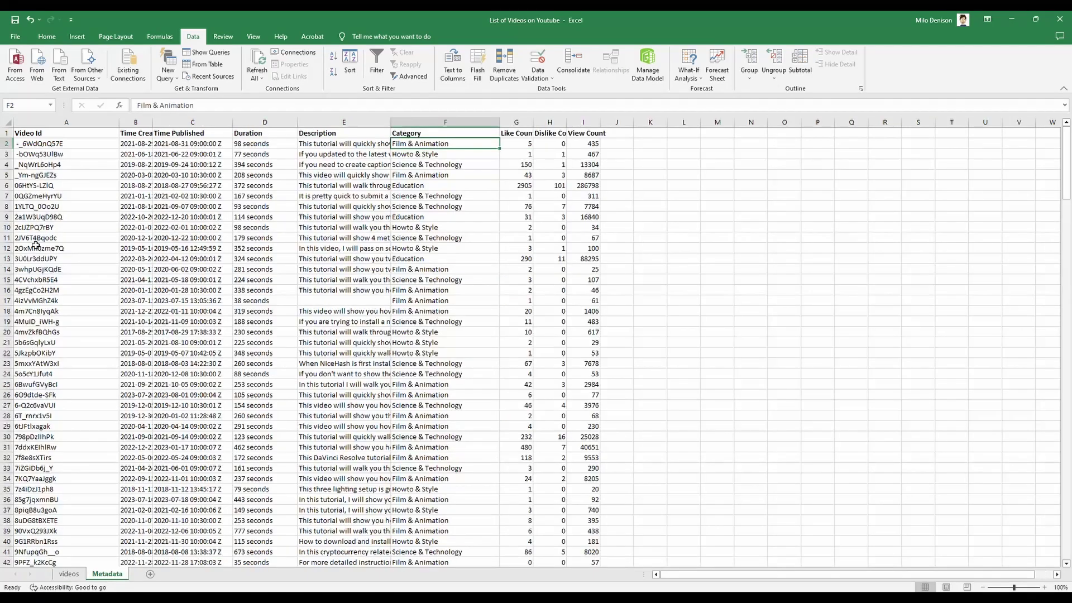
click(67, 574)
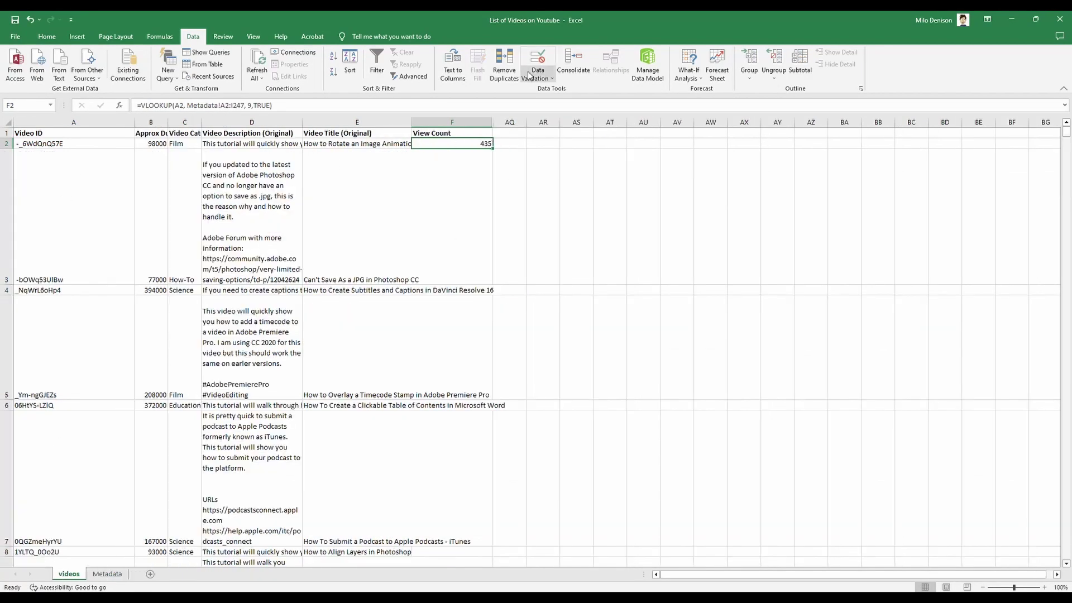
mouse_move(492, 149)
mouse_down()
mouse_move(491, 563)
mouse_move(480, 433)
mouse_move(480, 505)
mouse_move(466, 470)
mouse_up()
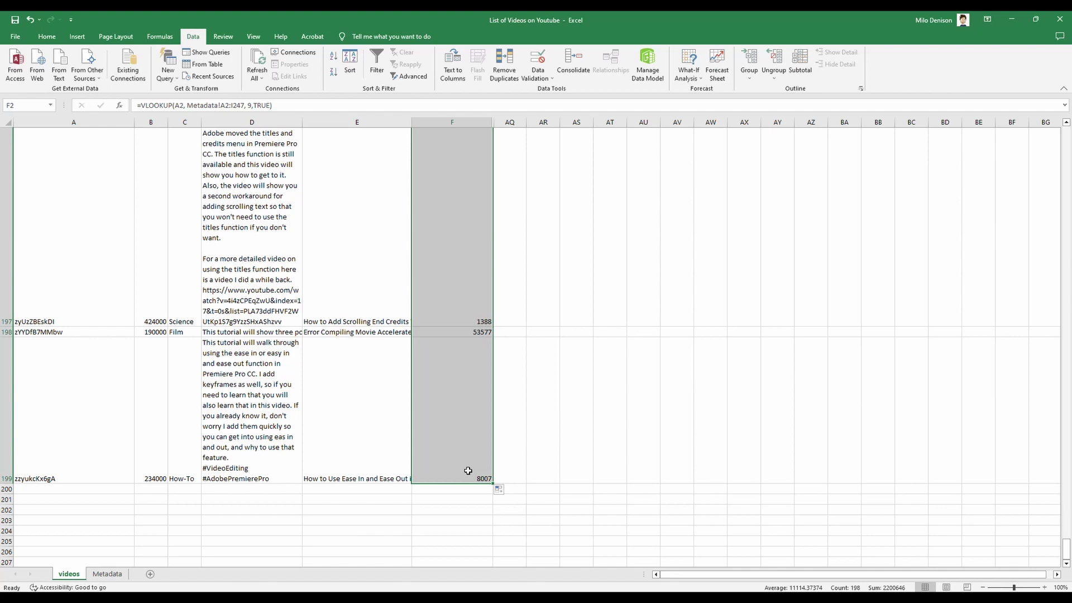
Select the last video ID in cell A199
click(27, 481)
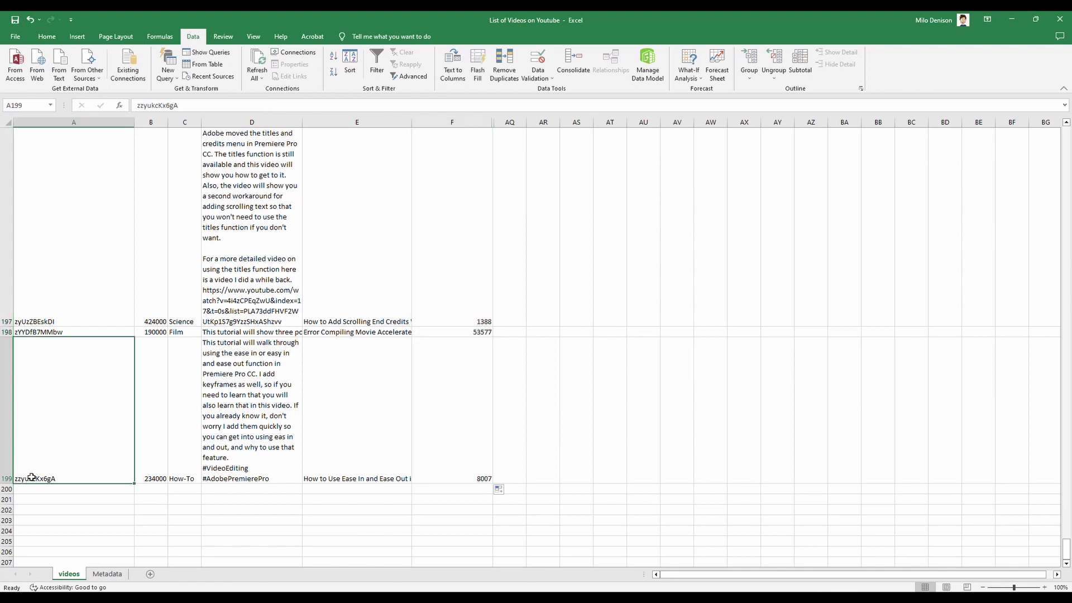
double_click(50, 478)
double_click(39, 478)
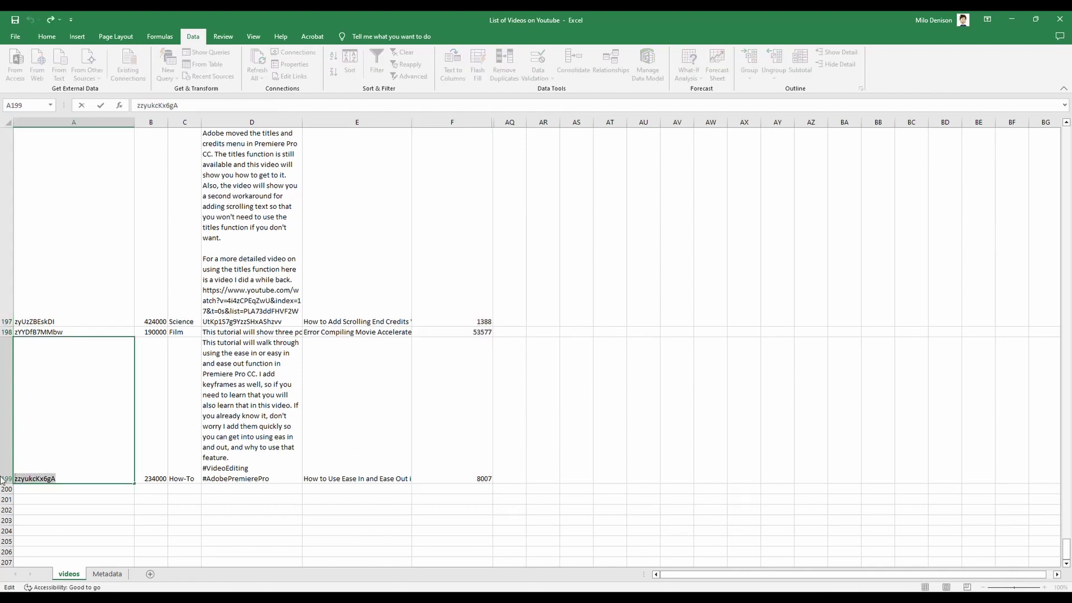
Find that ID on Metadata, confirming its View Count of 8007, then return to videos
click(116, 576)
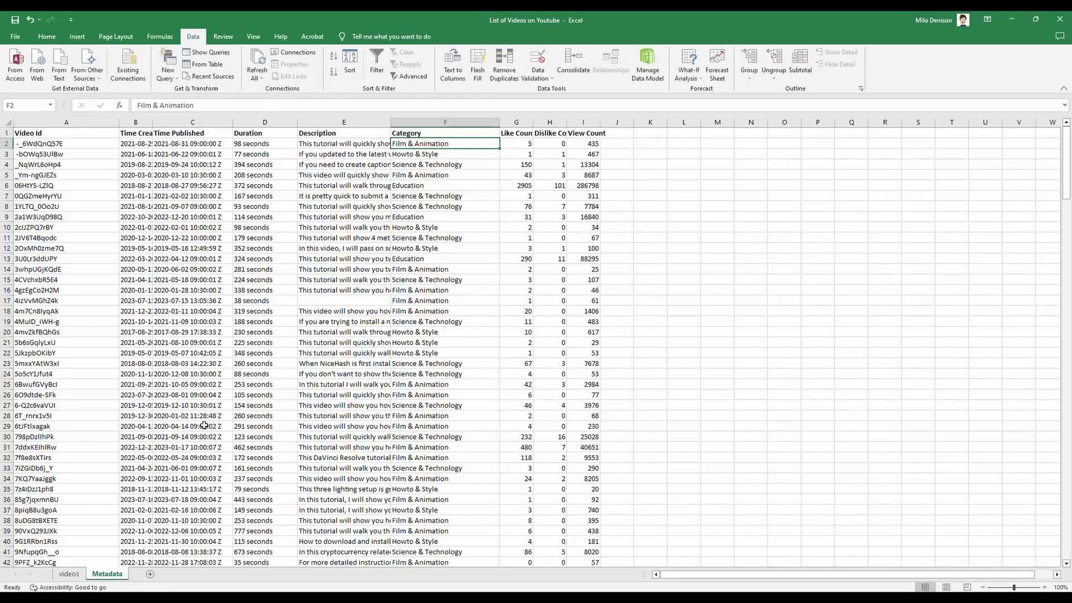
key(ctrl+f)
key(ctrl+v)
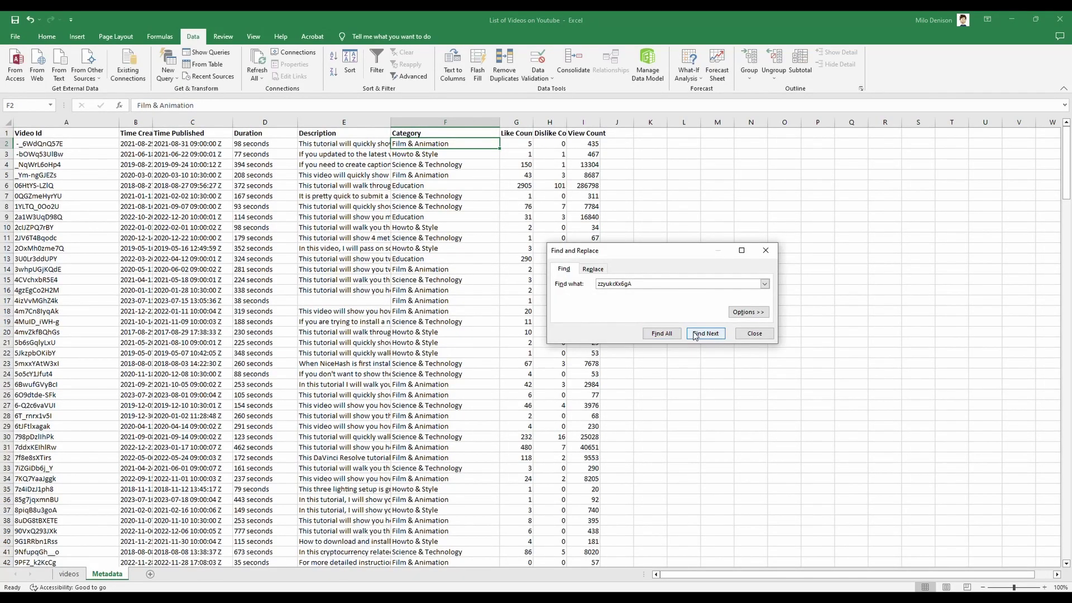
click(704, 333)
drag(678, 254, 785, 117)
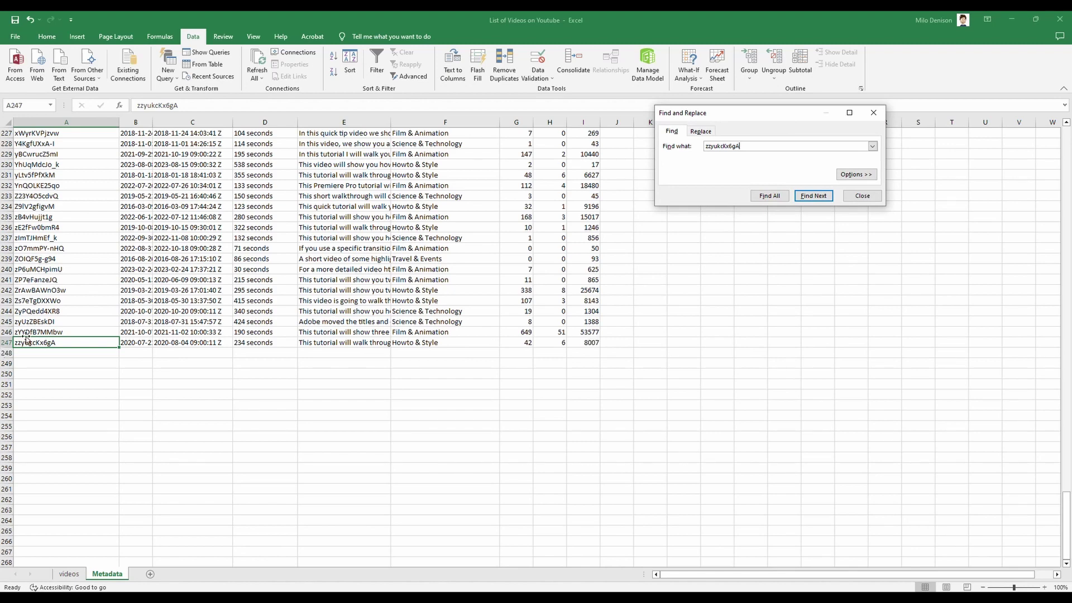
click(874, 113)
click(69, 575)
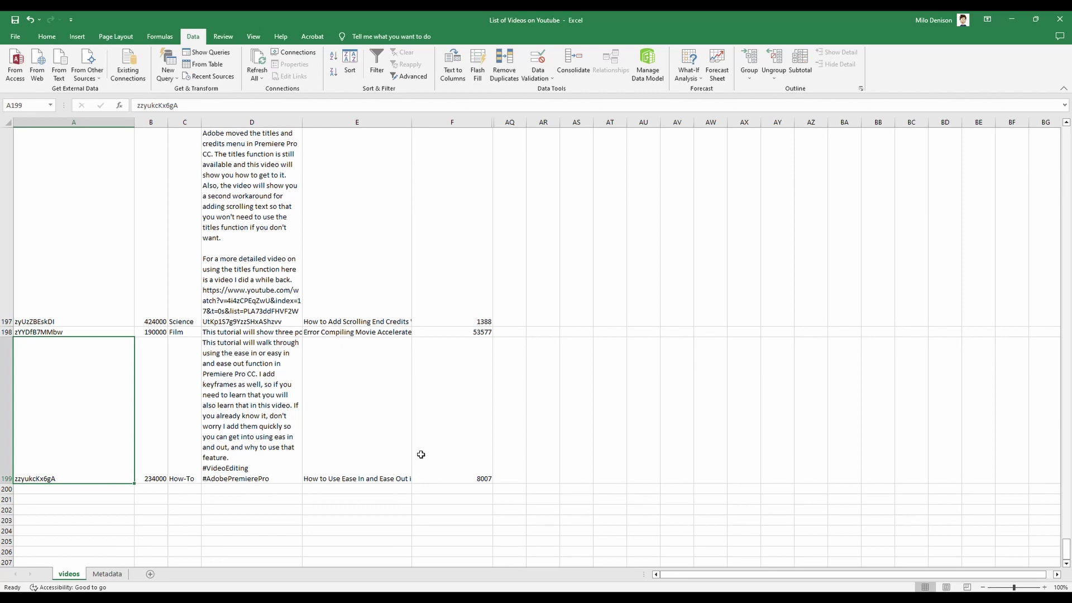
Clear the View Count values from F3 to the bottom of column F
drag(1066, 558, 1066, 86)
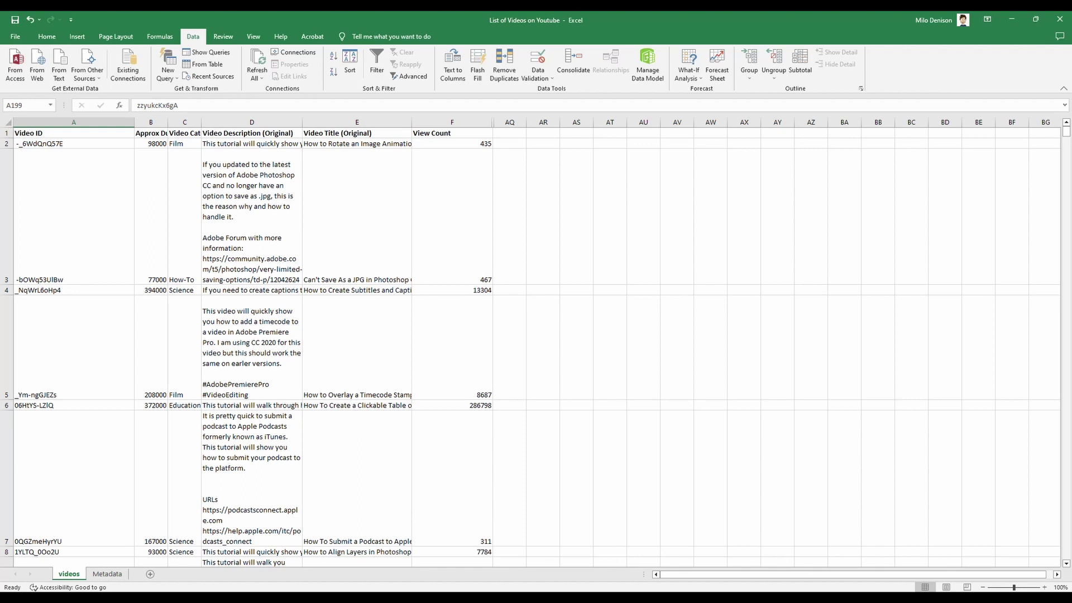
click(453, 172)
key(ctrl+shift+Down)
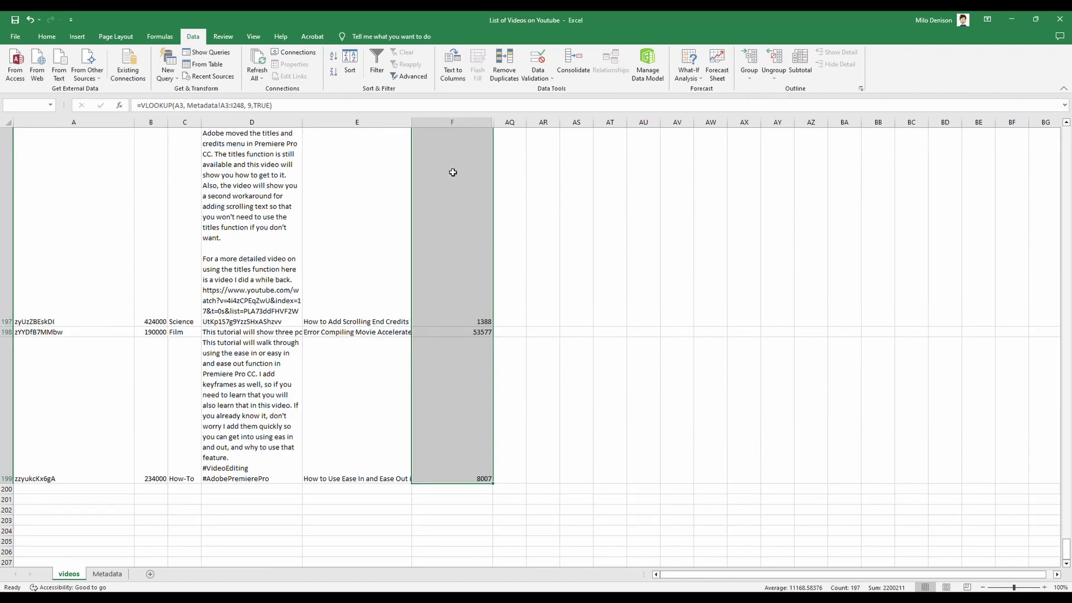
key(Delete)
key(ctrl+BackSpace)
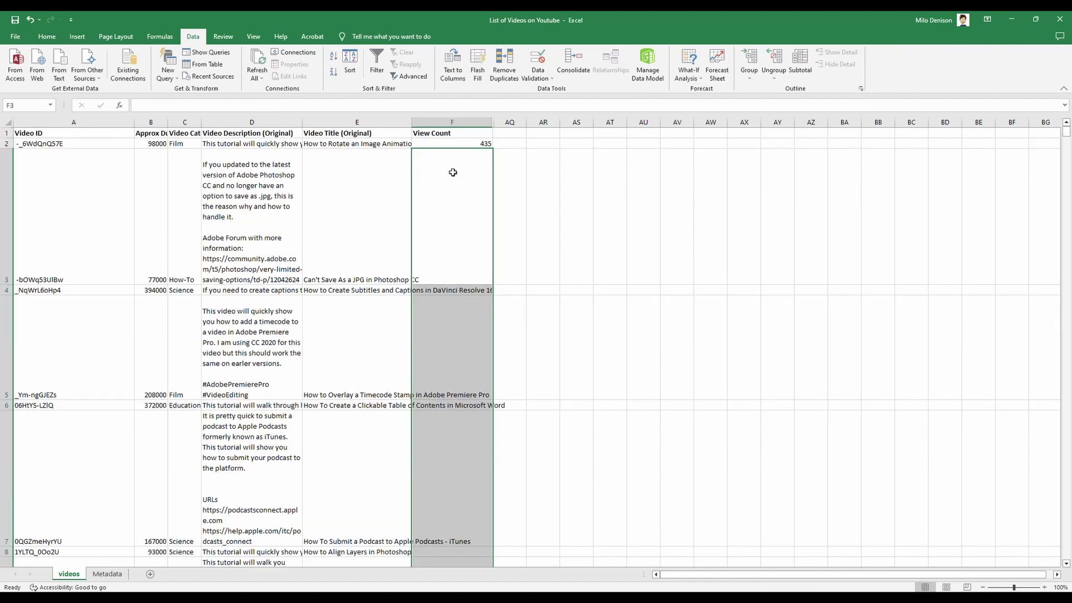
Re-edit and recommit F2's formula, which now shows #N/A
double_click(475, 144)
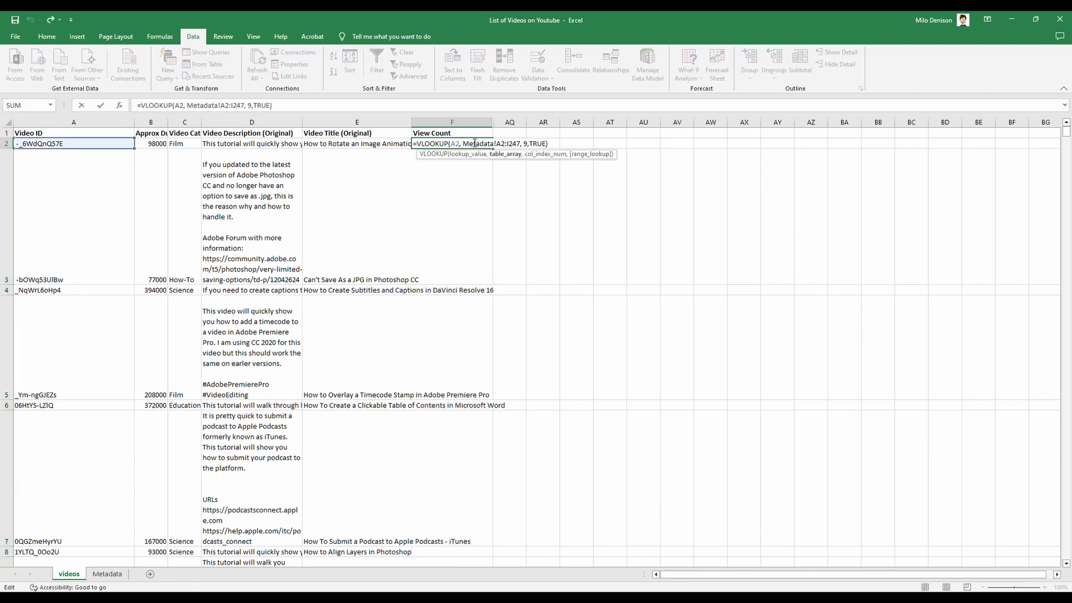
key(Return)
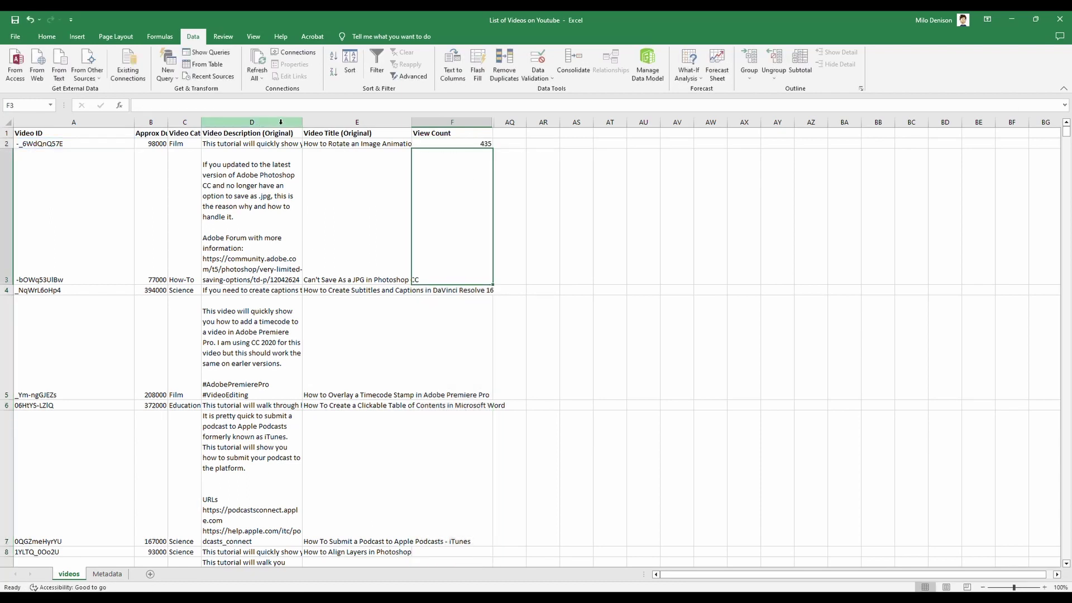
click(462, 143)
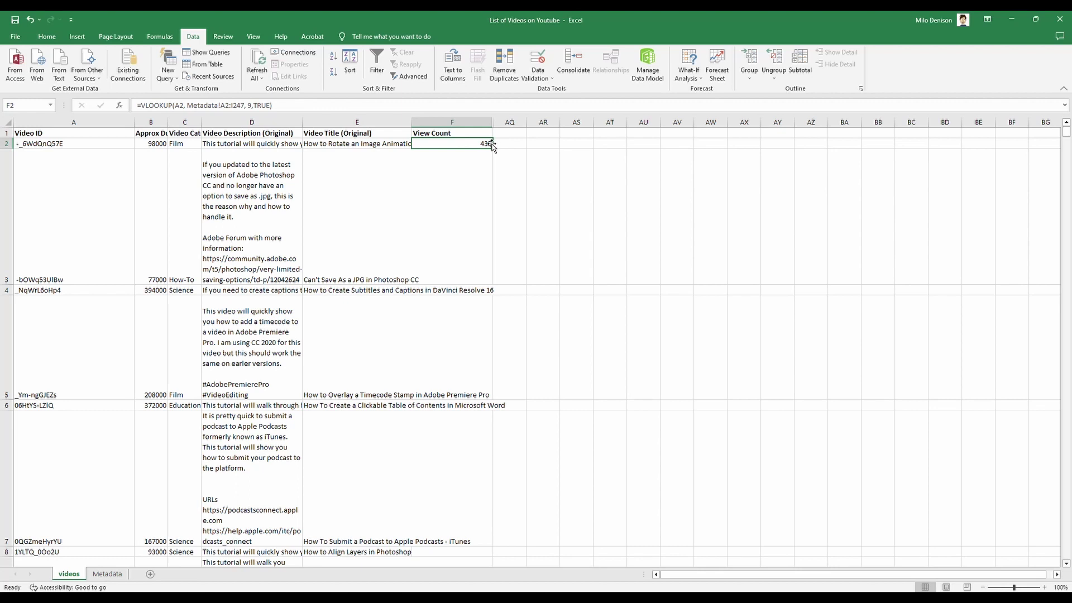
double_click(479, 143)
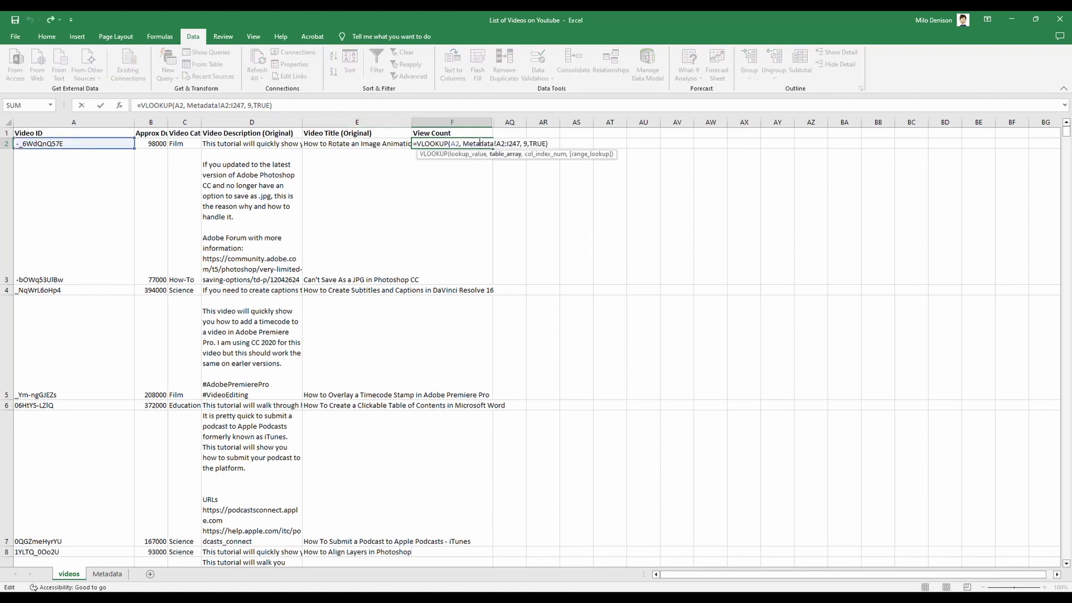
key(ctrl+Return)
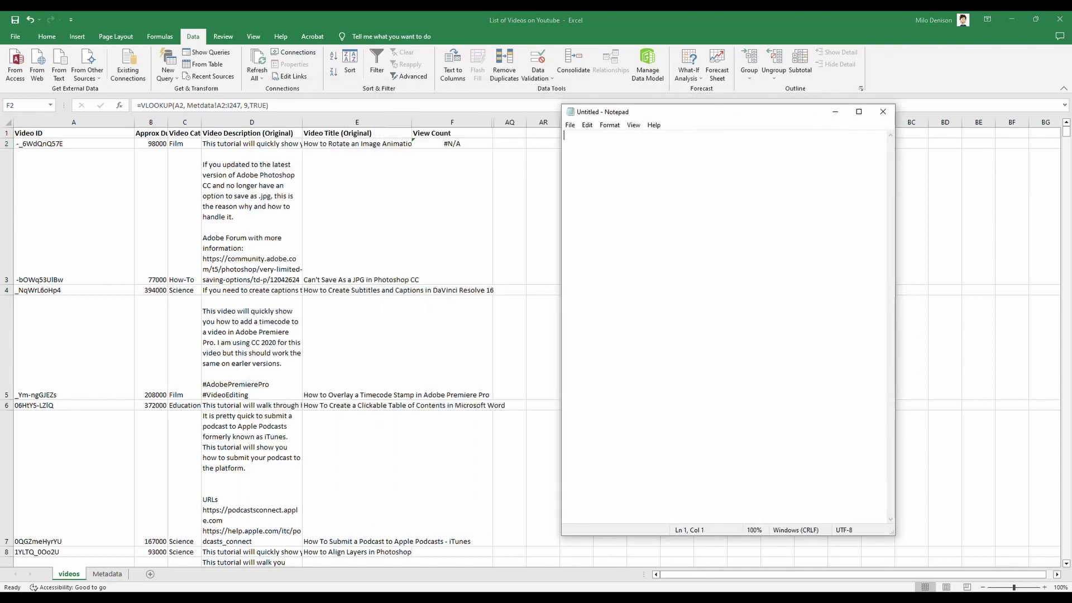
Save the formula in Notepad and paste the Metadata!A2:I247 version into F2, giving 435
click(665, 179)
text(=VLOOKUP(A2, Metadata!A2:I247,9, TRUE))
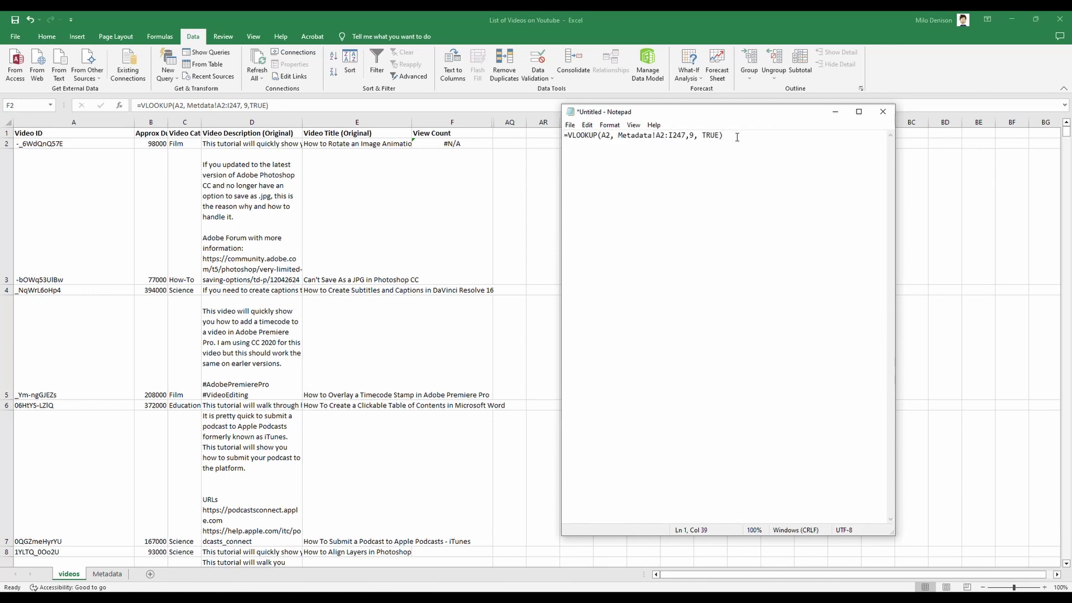
click(264, 108)
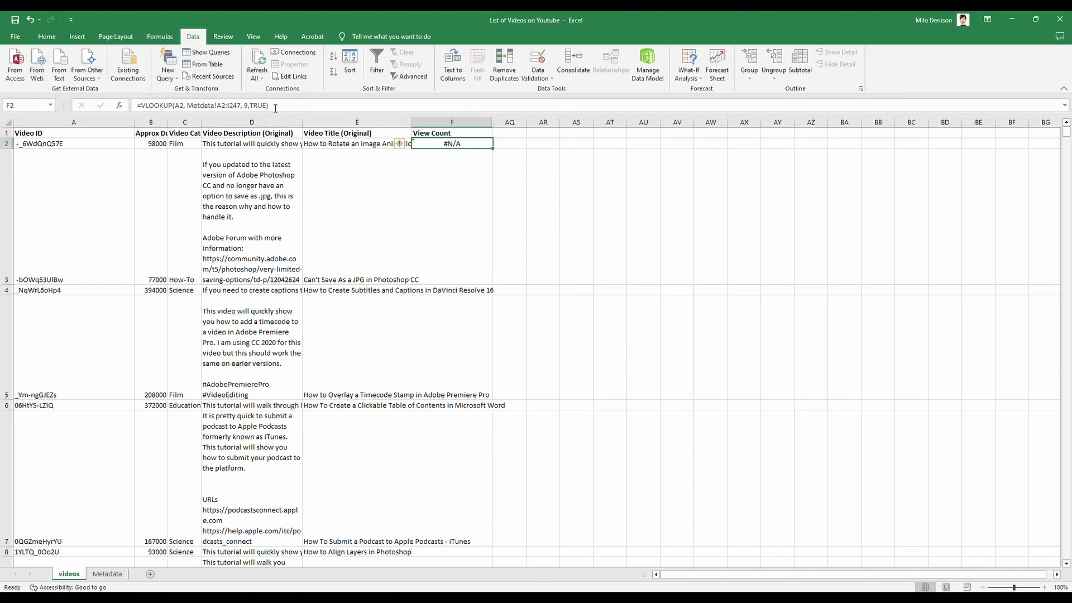
drag(269, 105, 122, 95)
text(=VLOOKUP(A2, Metadata!A2:I247,9, TRUE))
key(Return)
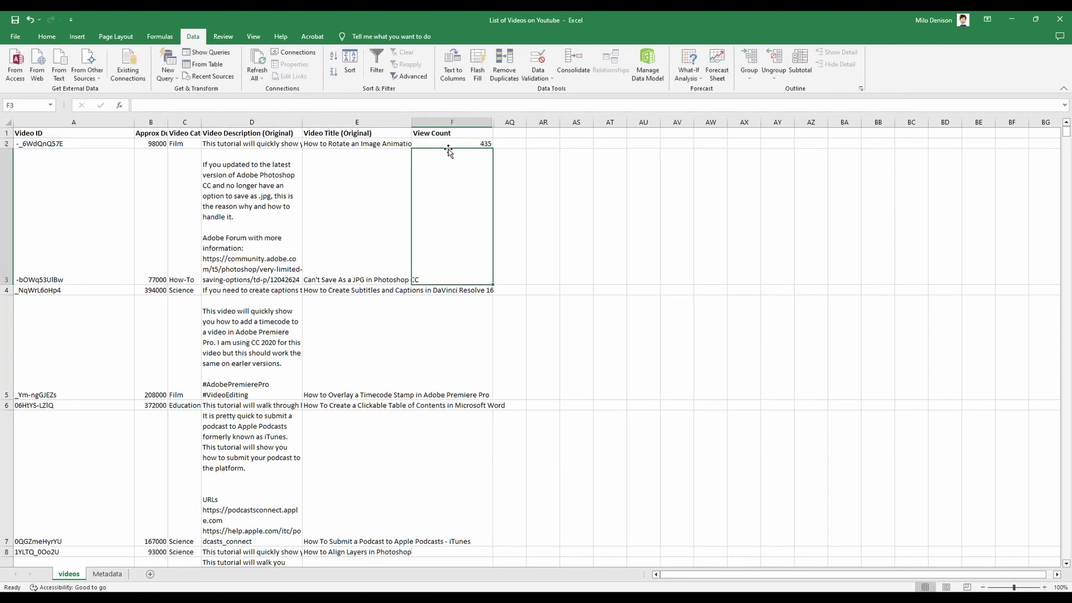
key(alt+Tab)
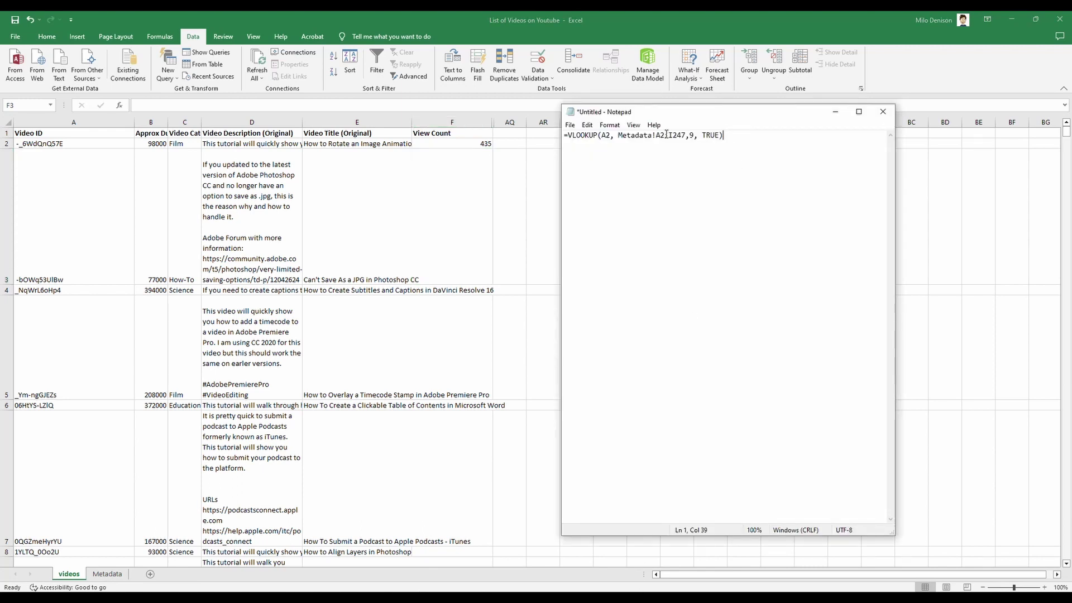
Duplicate the formula line in Notepad and remove Metadata! from the first copy
double_click(644, 135)
key(BackSpace)
key(ctrl+z)
drag(747, 139, 545, 130)
key(ctrl+c)
click(737, 140)
key(ctrl+v)
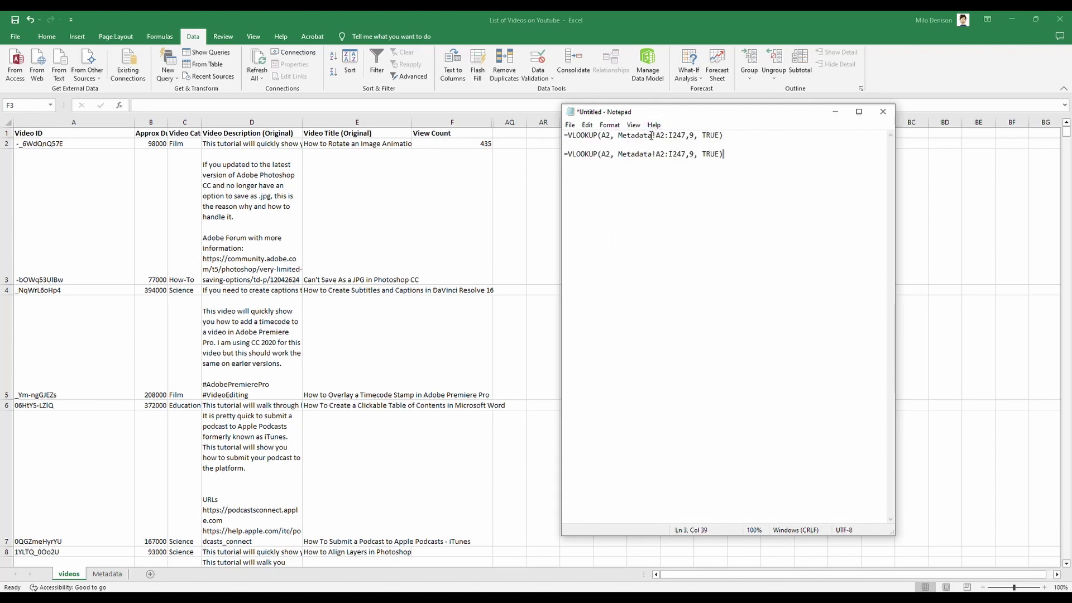
drag(656, 134, 619, 138)
key(BackSpace)
key(BackSpace)
key(BackSpace)
drag(697, 137, 560, 134)
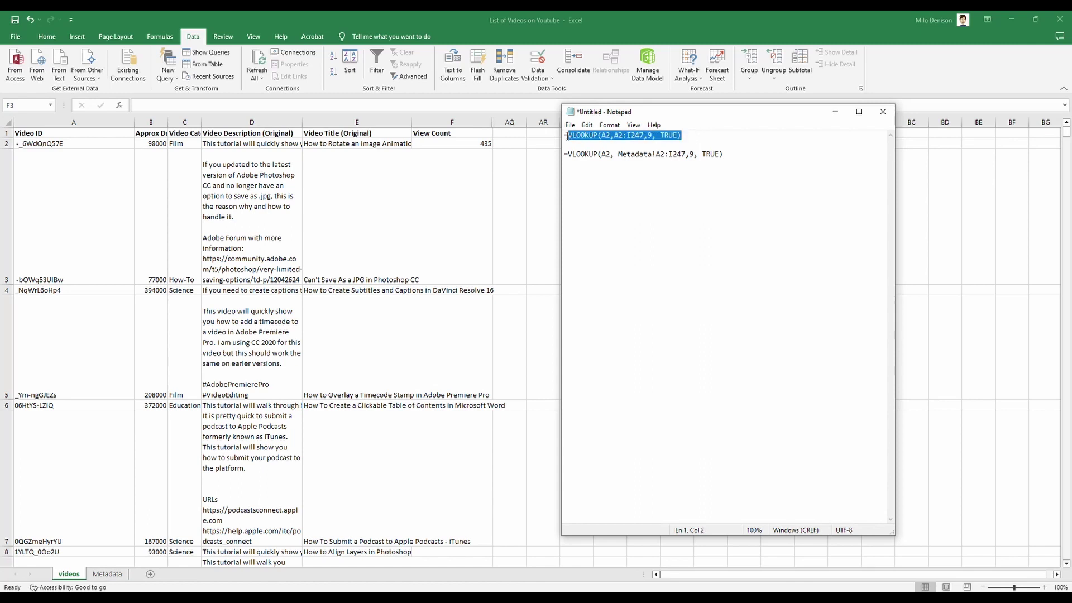
Paste =VLOOKUP(A2,A2:I247,9, TRUE) into F2 and check that F2 and F3 return cc
key(alt+Tab)
key(Up)
click(220, 104)
text(=VLOOKUP(A2,A2:I247,9, TRUE))
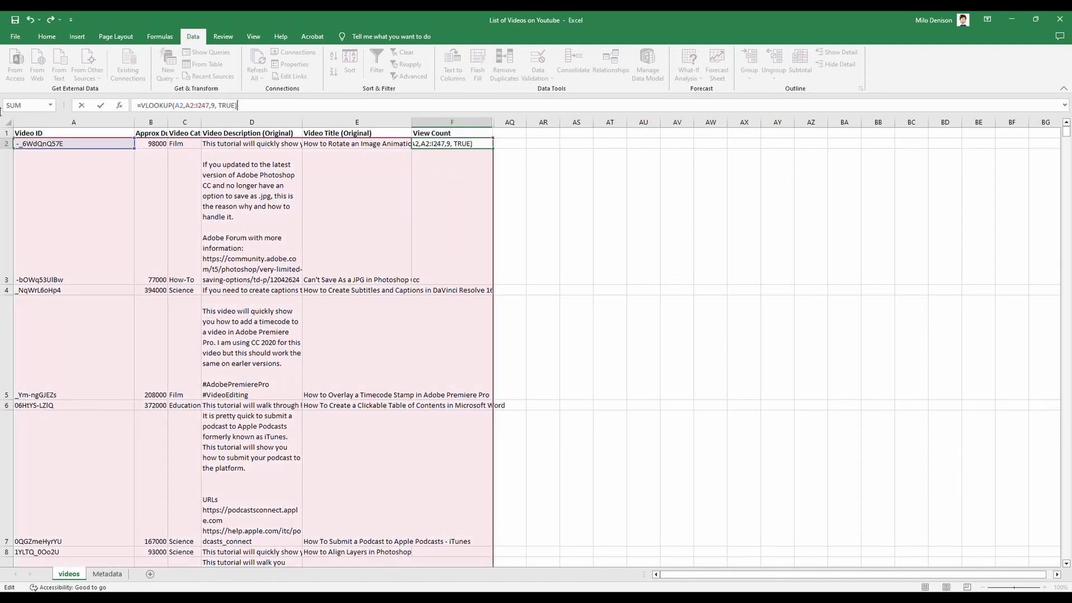
key(Return)
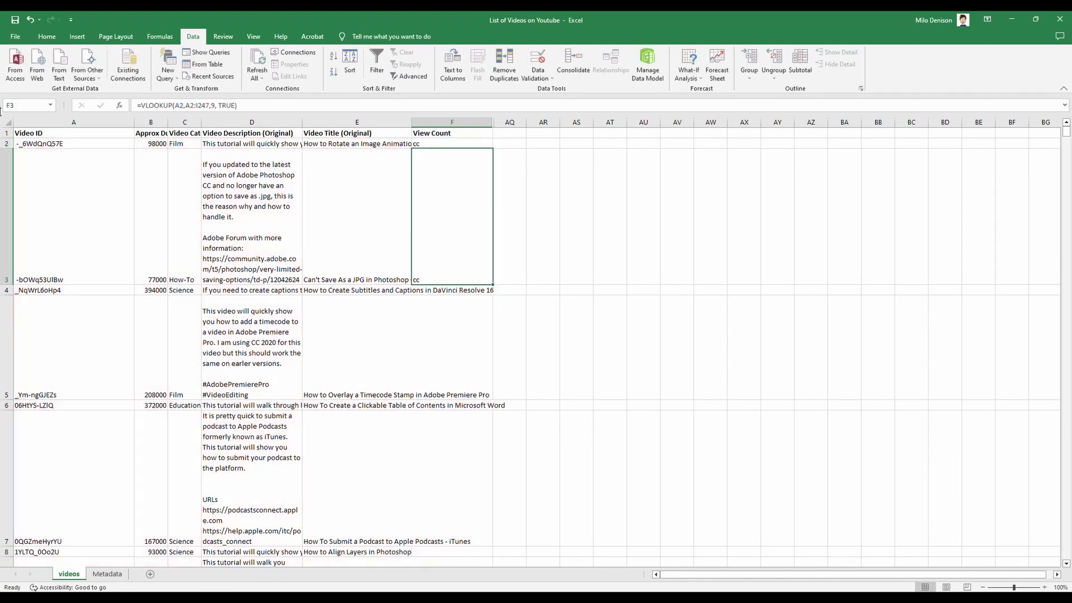
click(439, 145)
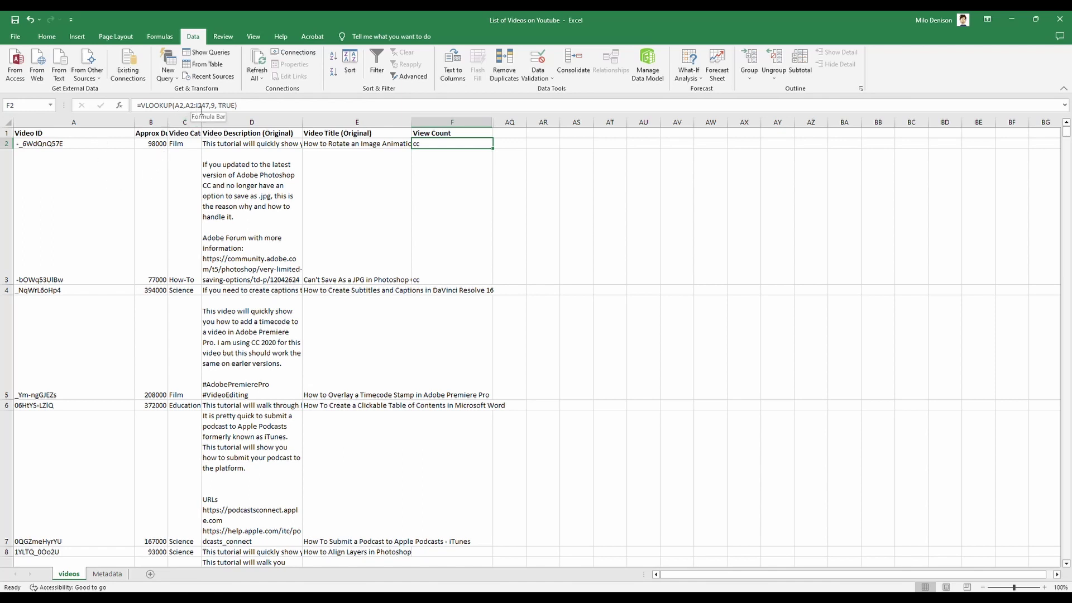
click(436, 218)
key(Down)
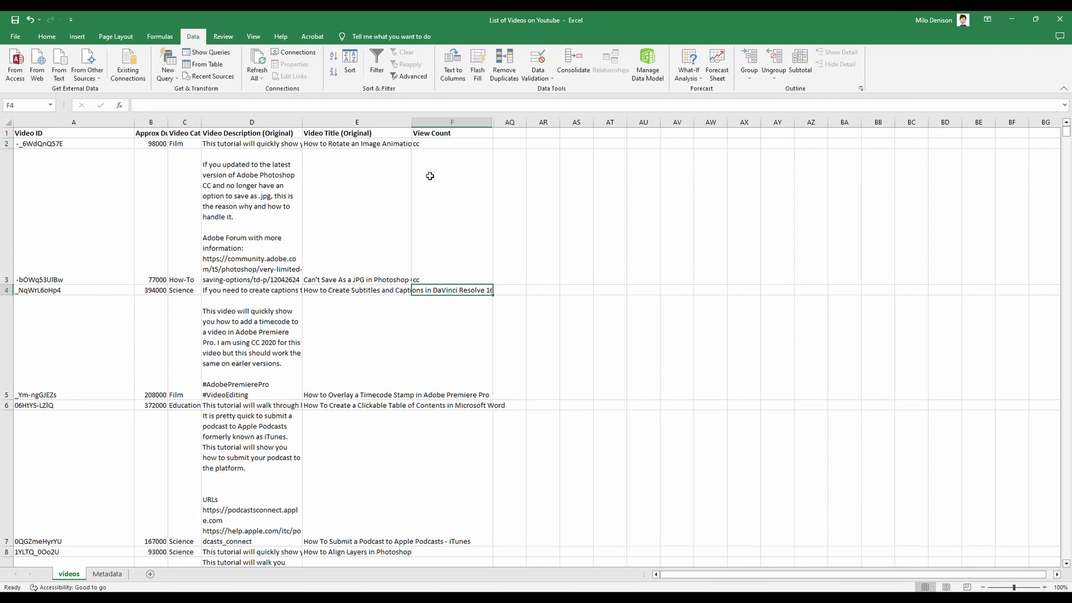
click(435, 144)
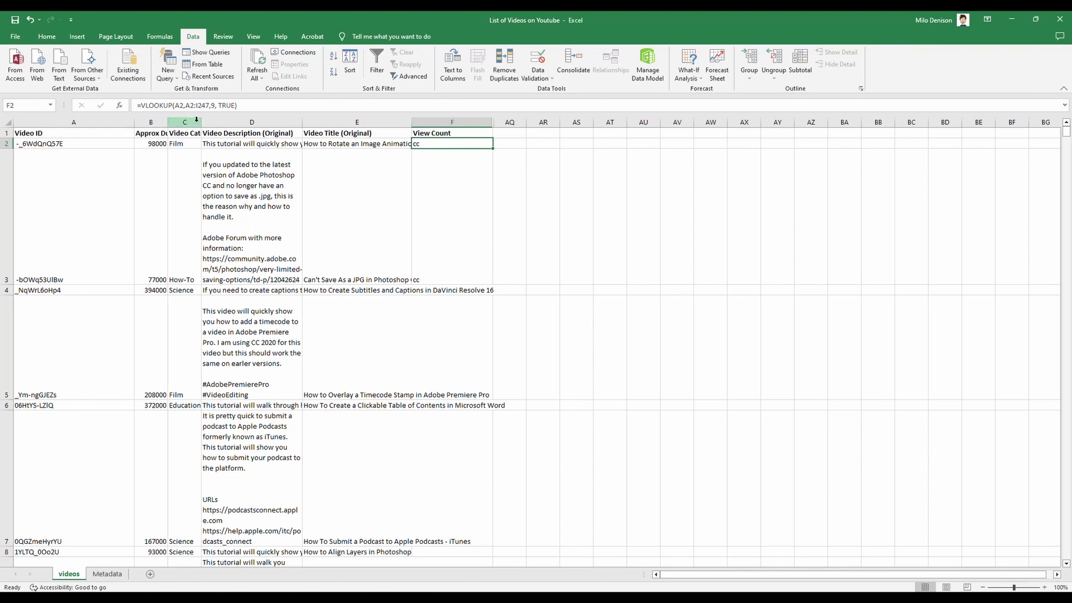
key(alt+Tab)
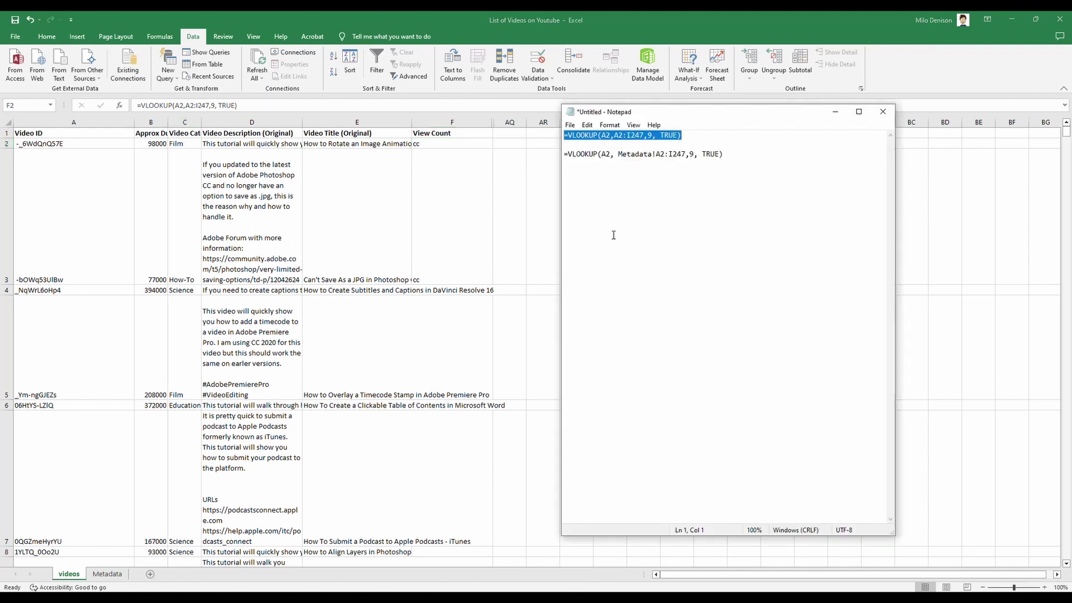
click(693, 136)
key(Return)
key(Return)
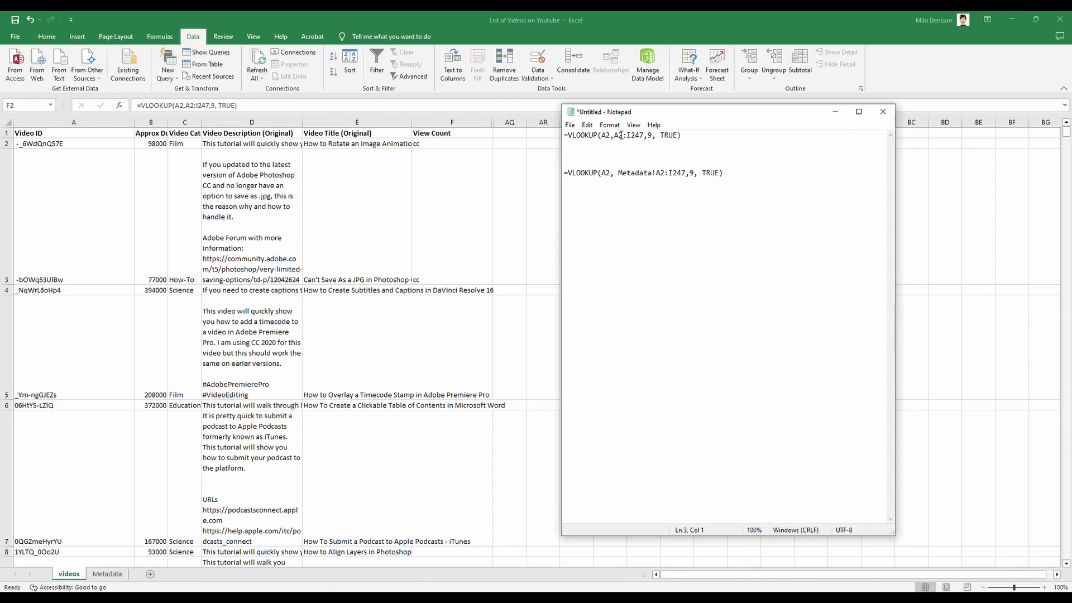
drag(612, 136, 557, 131)
text(=VLOOKUP(A2, C2,)
drag(640, 154, 563, 156)
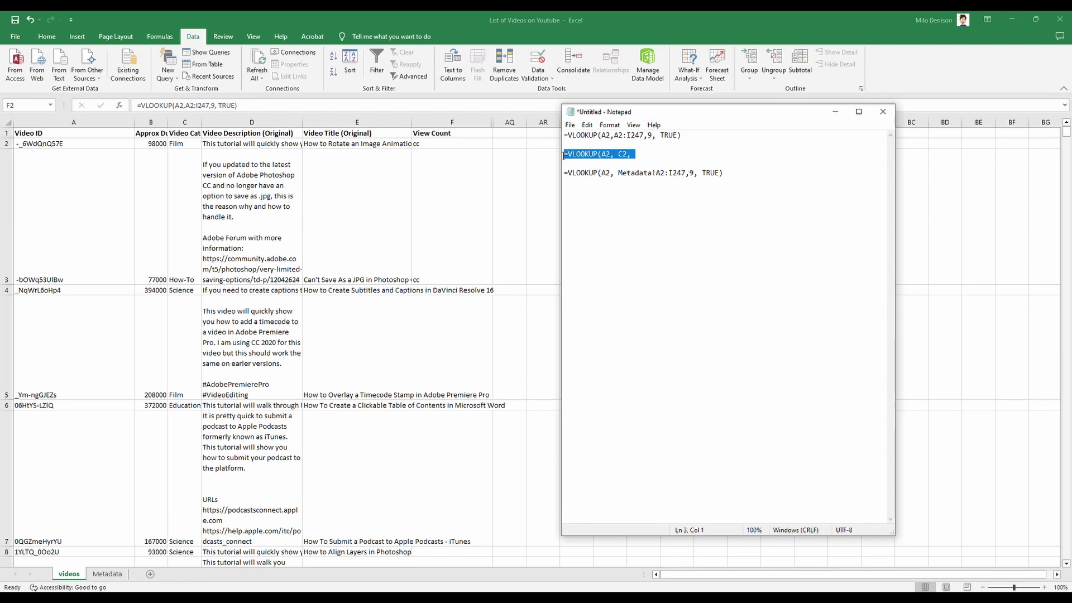
key(Delete)
key(Delete)
key(Delete)
key(Up)
key(Up)
key(End)
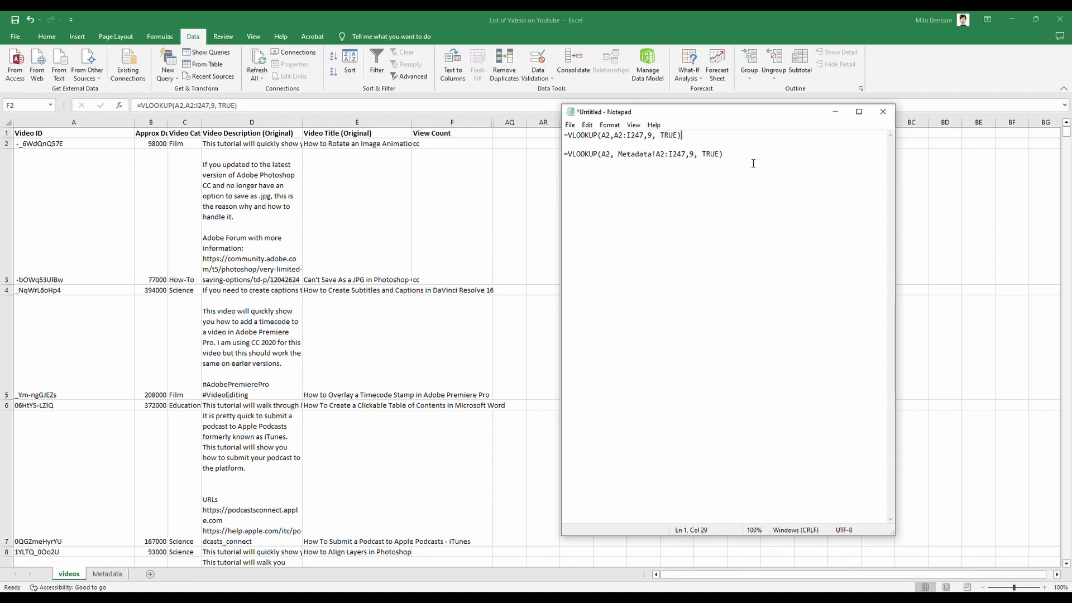
drag(753, 163, 529, 161)
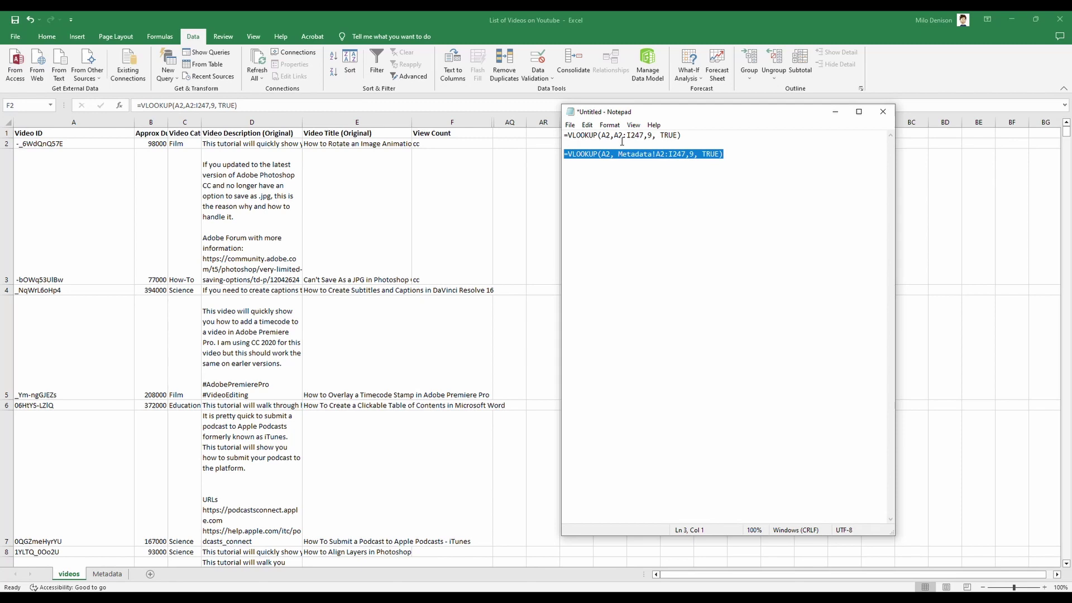
drag(685, 136, 564, 140)
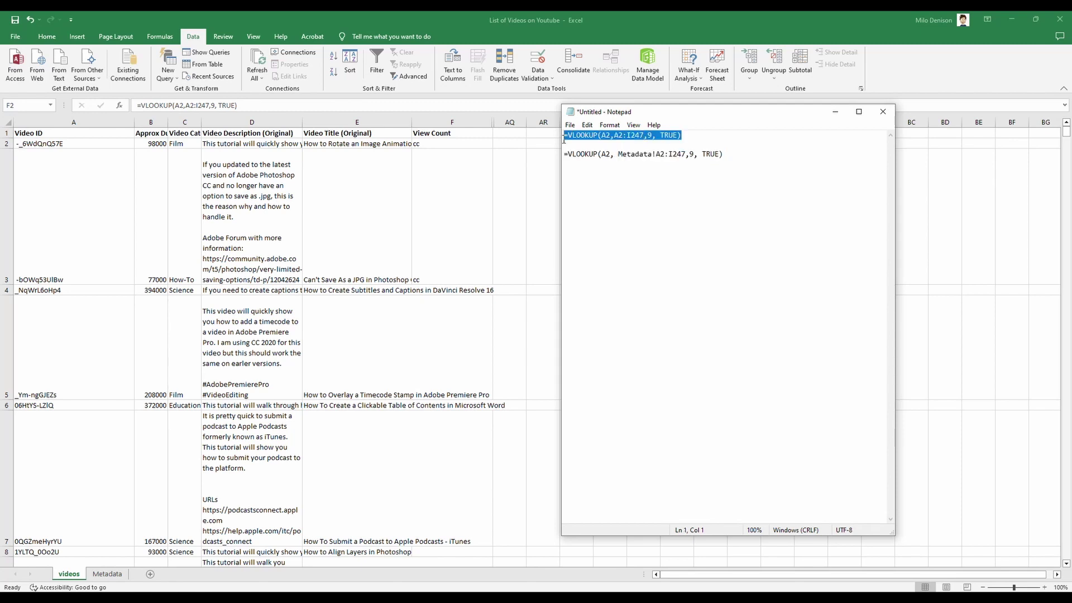
Replace F2's formula with the VLOOKUP version referencing Metadata!A2:I247
click(372, 103)
drag(259, 106, 116, 110)
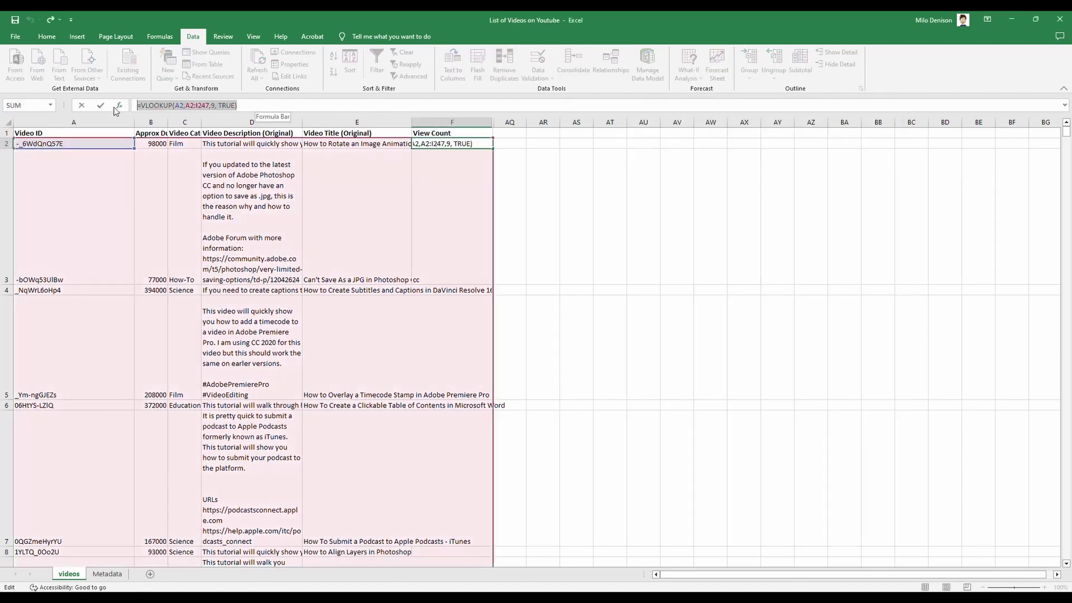
key(Return)
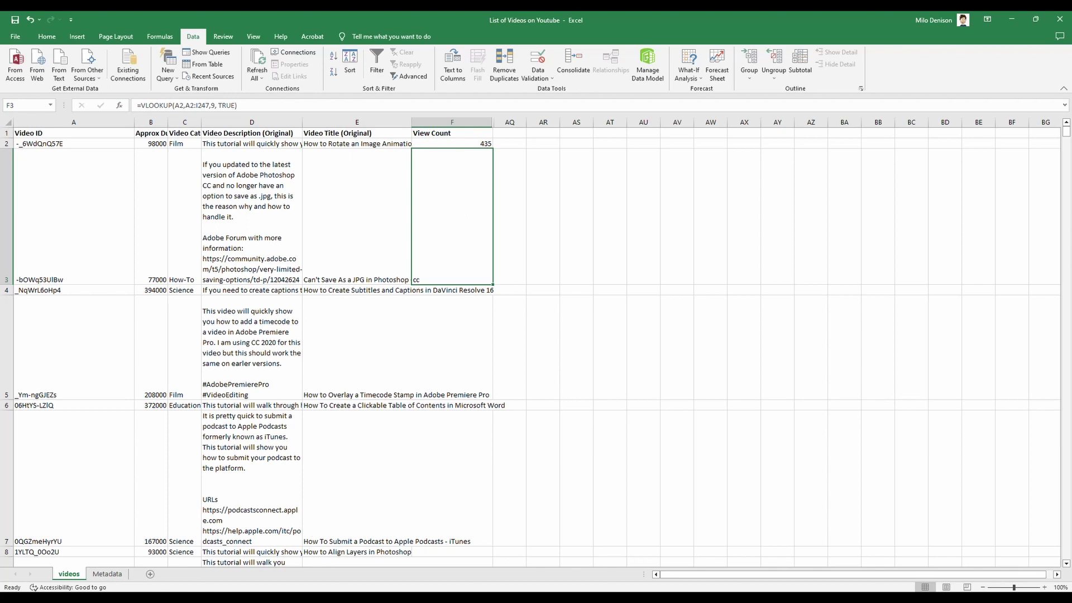
key(alt+Tab)
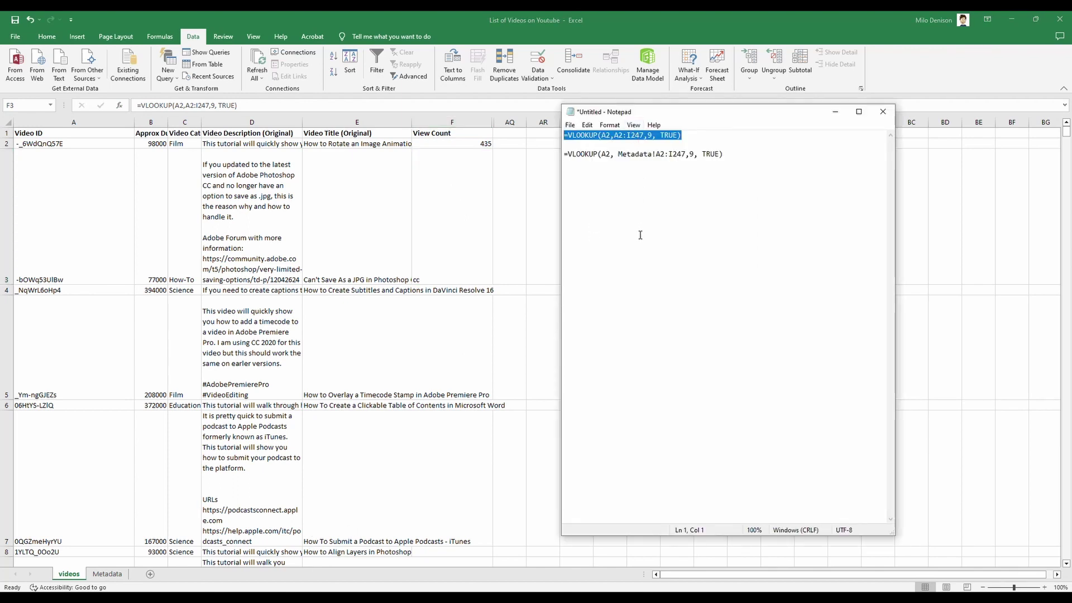
key(alt+Tab)
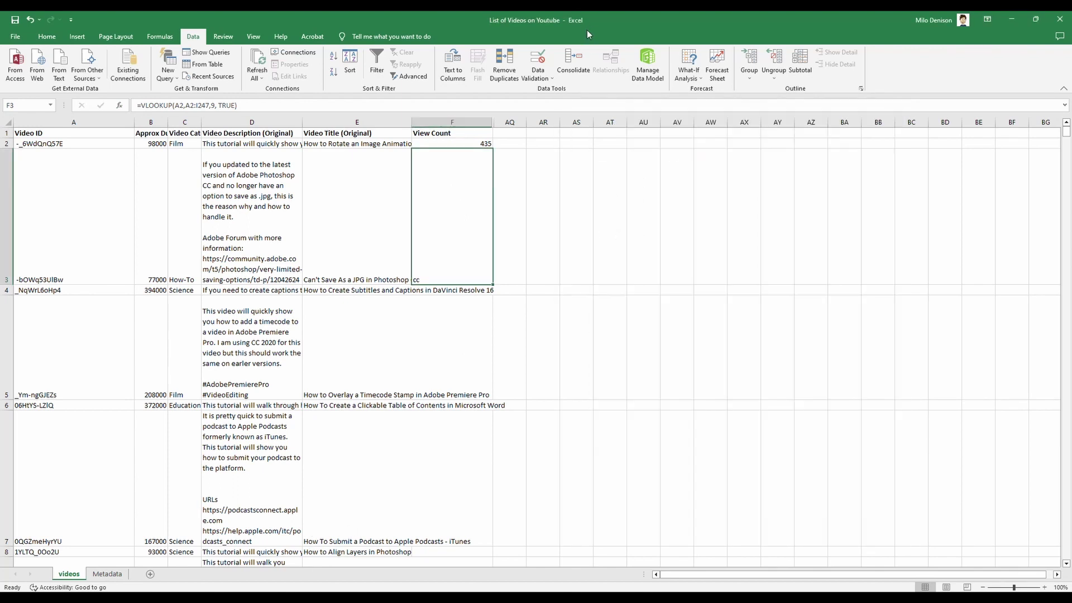
Fill F2's VLOOKUP down the View Count column to row 199, returning counts like 8007
click(485, 144)
drag(487, 146, 477, 588)
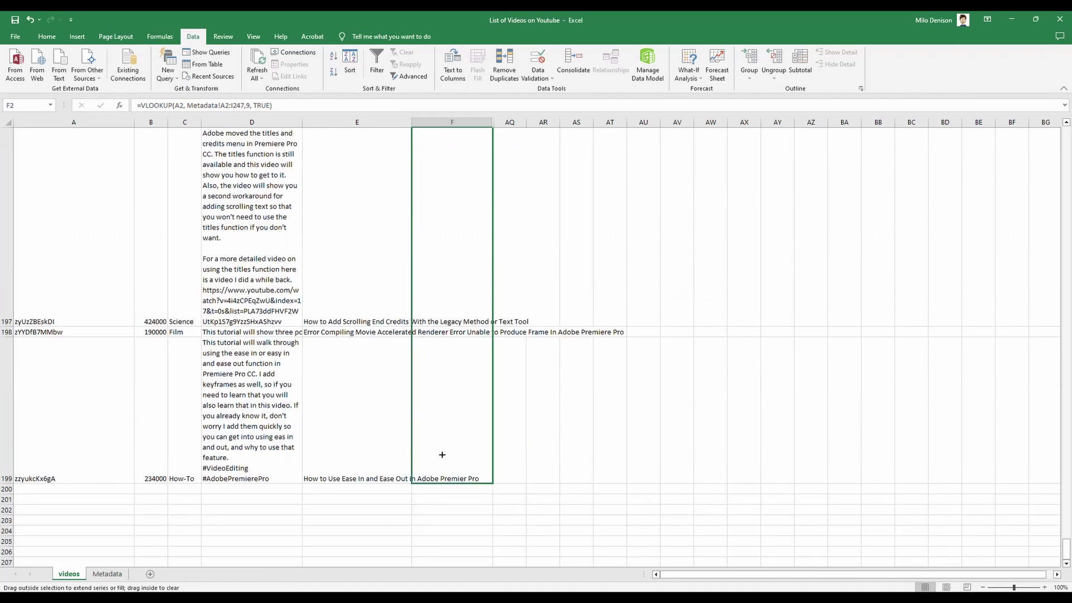
drag(442, 454, 442, 454)
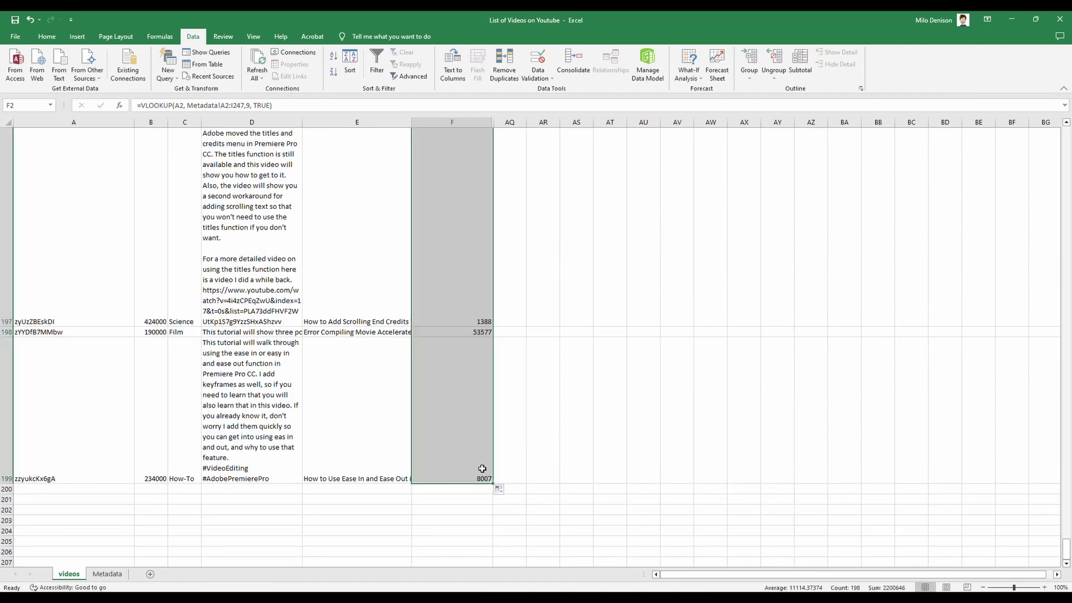